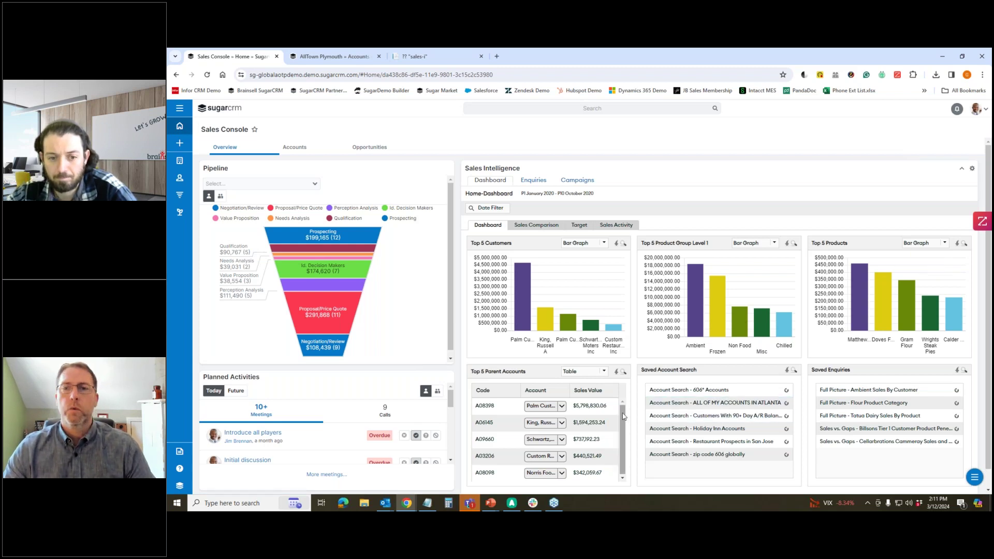
# Step: Examine the Pipeline funnel and the Top 5 customer, product group, product and parent account pods on the Sales Console
pyautogui.moveTo(350, 228)
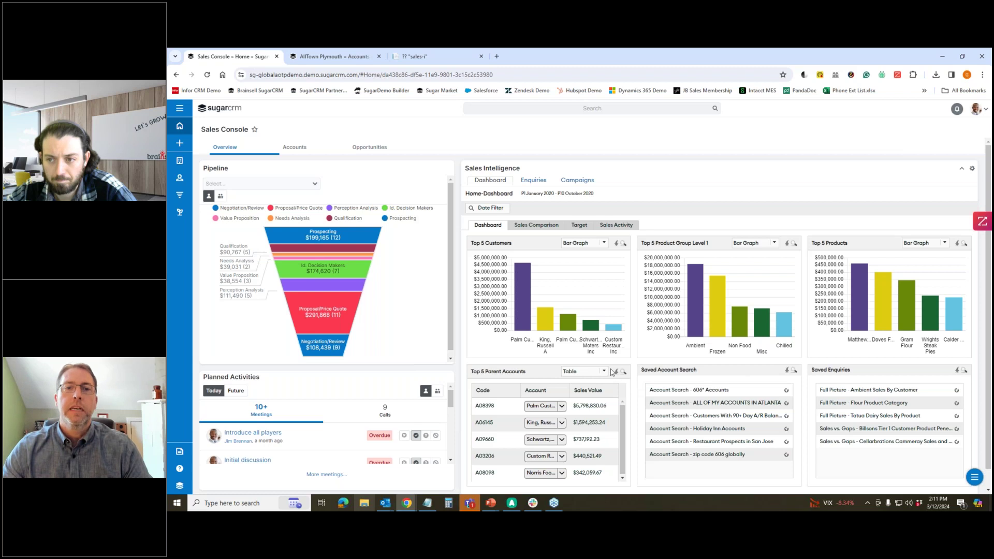
pyautogui.moveTo(522, 300)
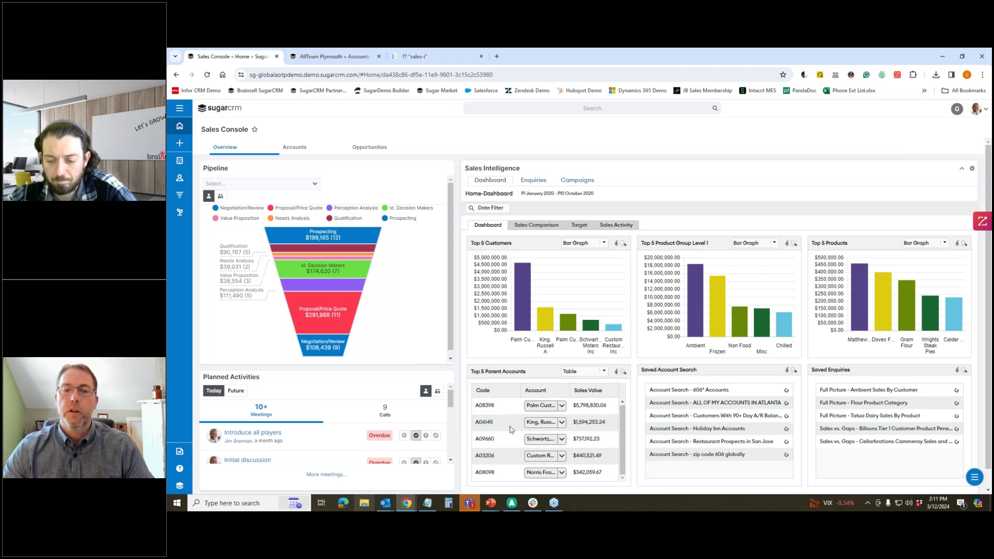
pyautogui.scroll(-1, 584, 395)
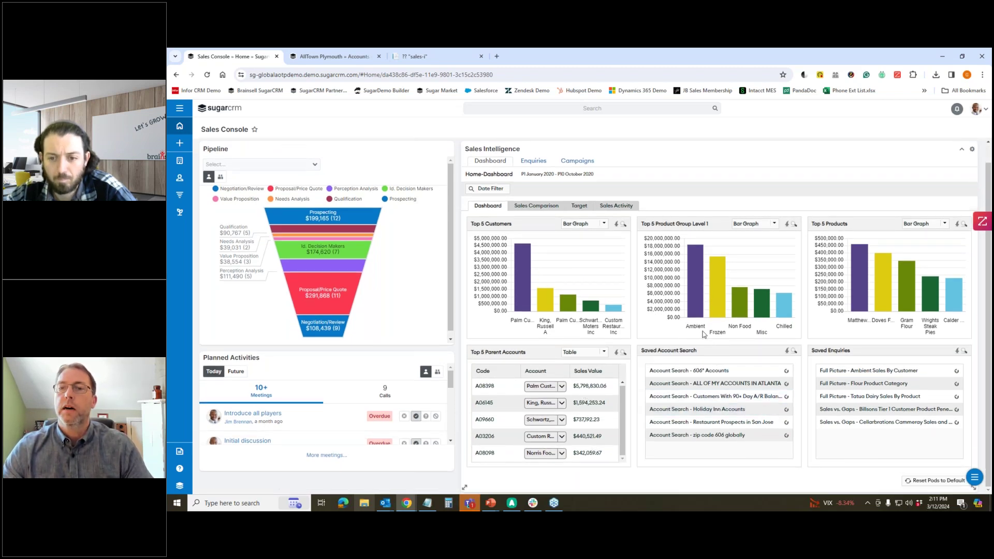
pyautogui.moveTo(748, 315)
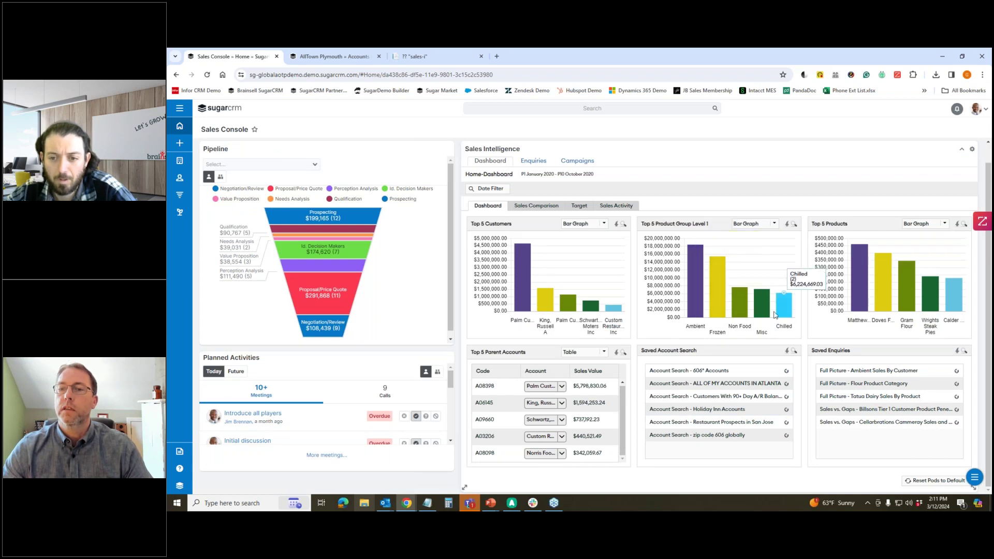
pyautogui.moveTo(697, 320)
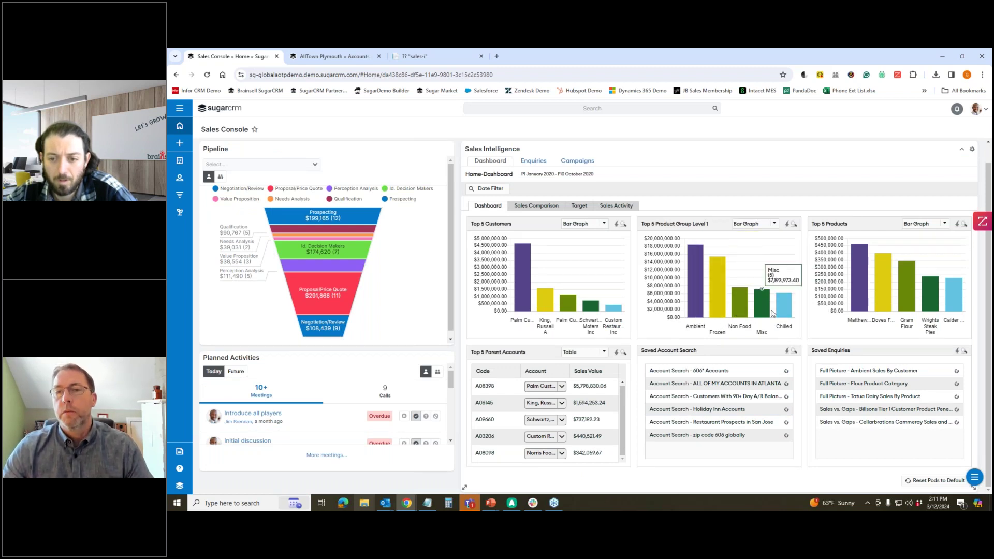
pyautogui.moveTo(789, 311)
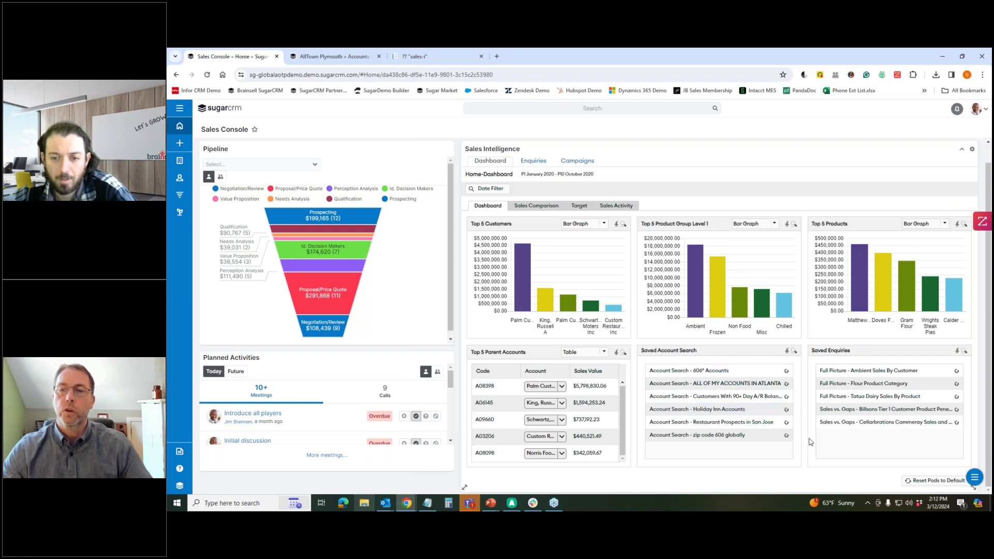
pyautogui.moveTo(593, 310)
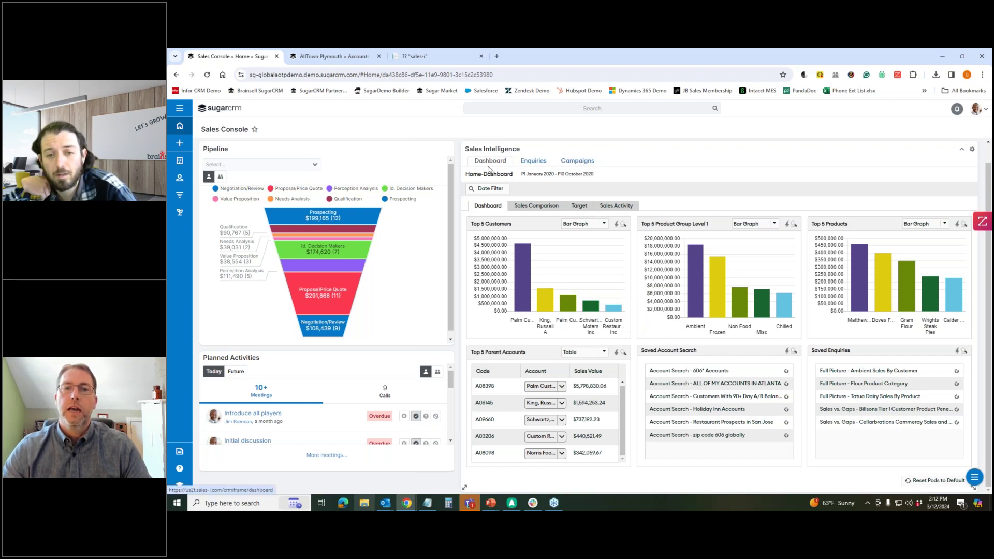
# Step: Open the Sales Comparison in Sales Intelligence and review the monthly figures against the previous year, from January to October
pyautogui.click(533, 208)
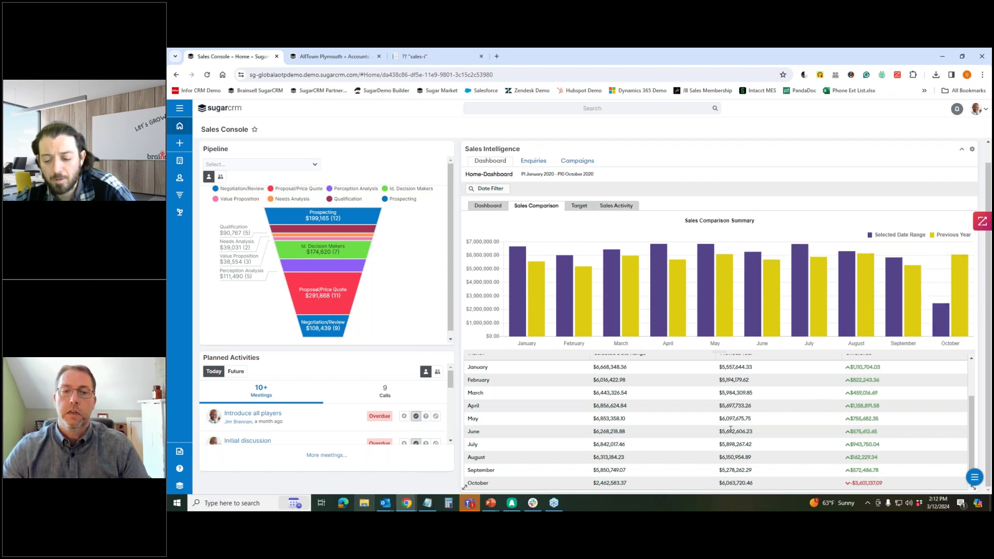
pyautogui.scroll(2, 865, 442)
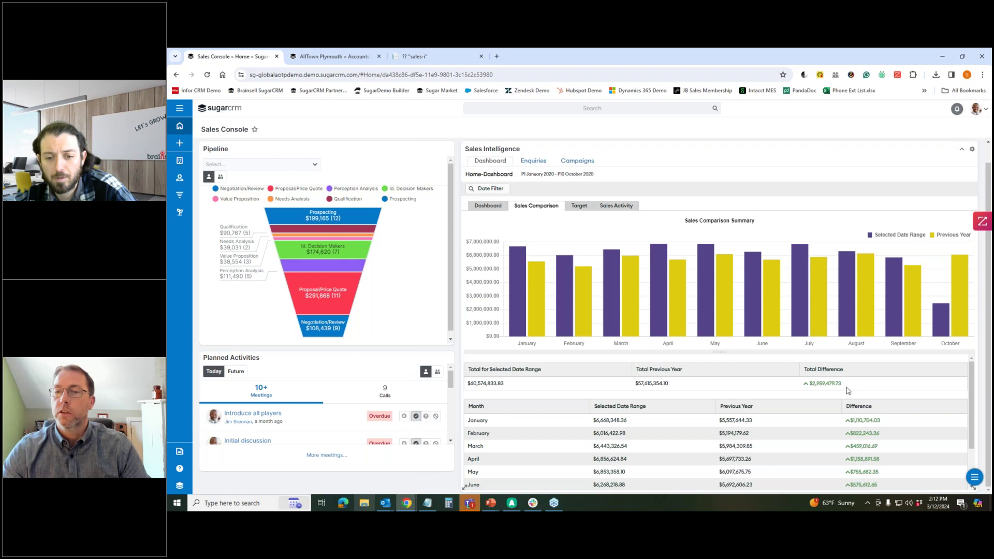
pyautogui.scroll(-2, 739, 420)
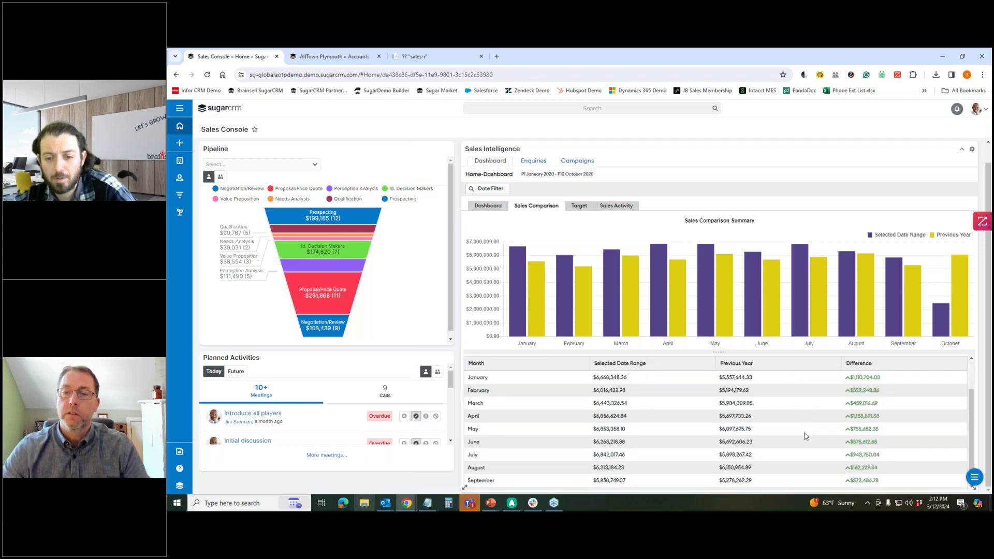
pyautogui.scroll(-1, 806, 439)
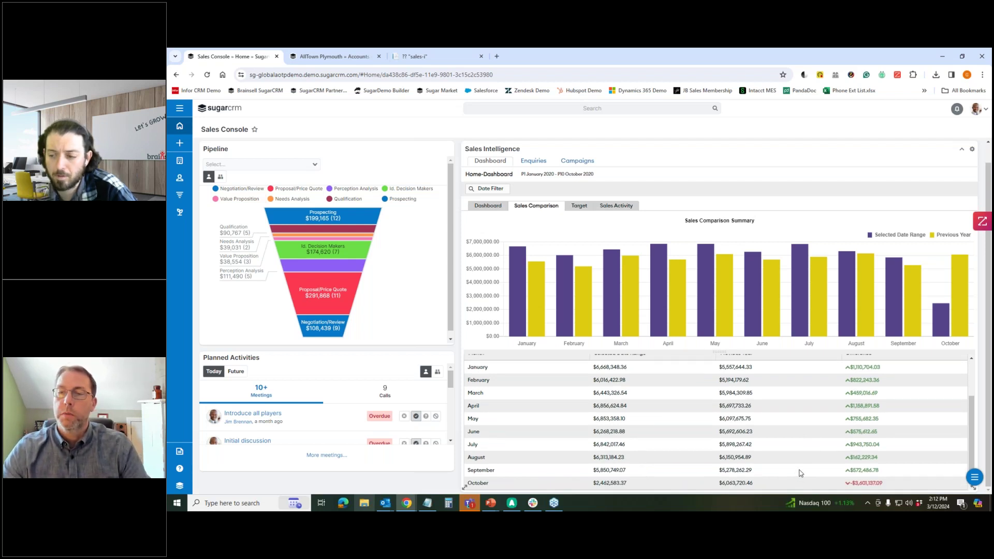
pyautogui.scroll(1, 800, 473)
pyautogui.scroll(-1, 801, 473)
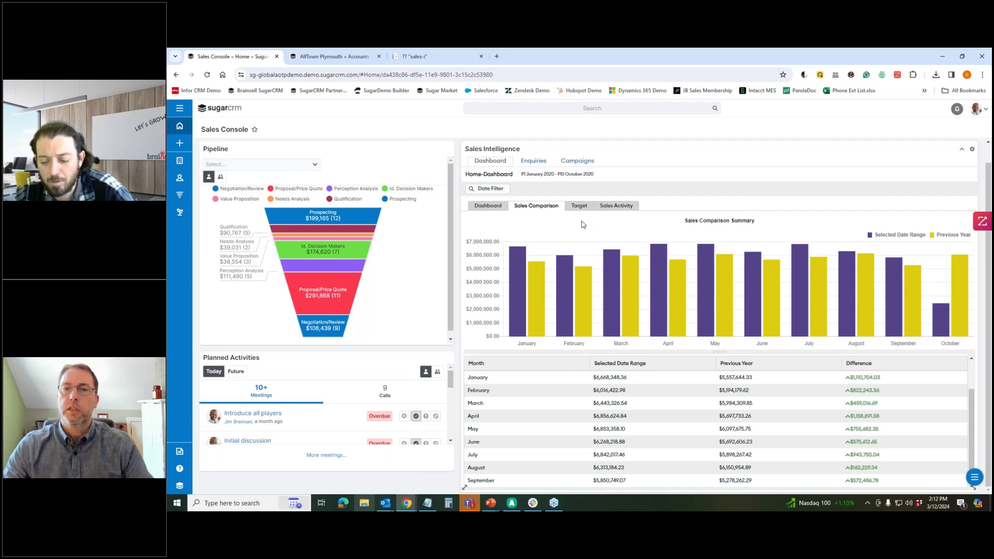
# Step: View the Sales Activity page, and return by way of Sales Comparison to the Top 5 dashboard pods
pyautogui.click(612, 206)
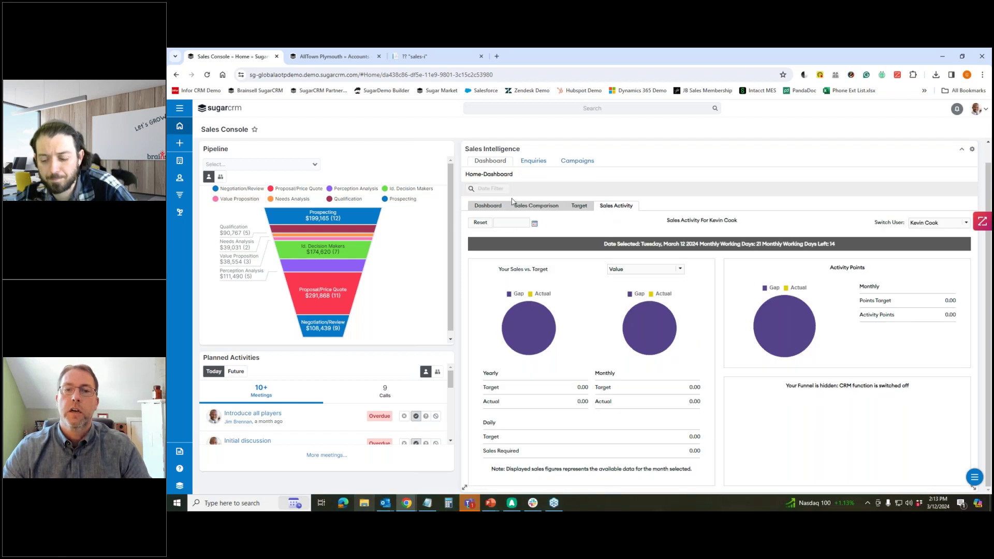
pyautogui.click(539, 210)
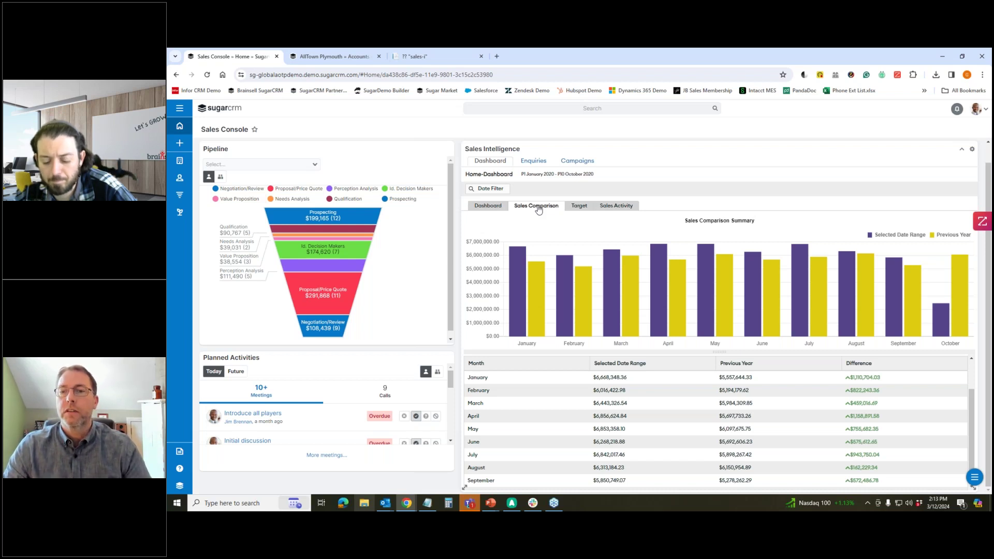
pyautogui.click(489, 209)
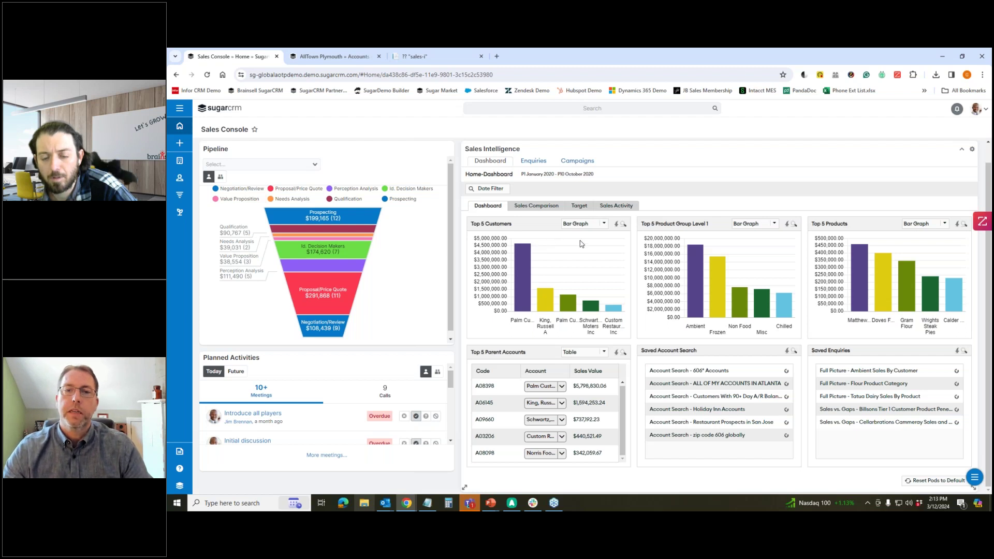
# Step: Build a Sales Intelligence variance enquiry on PG1 with Historical Order Taker as the second dimension
pyautogui.click(528, 165)
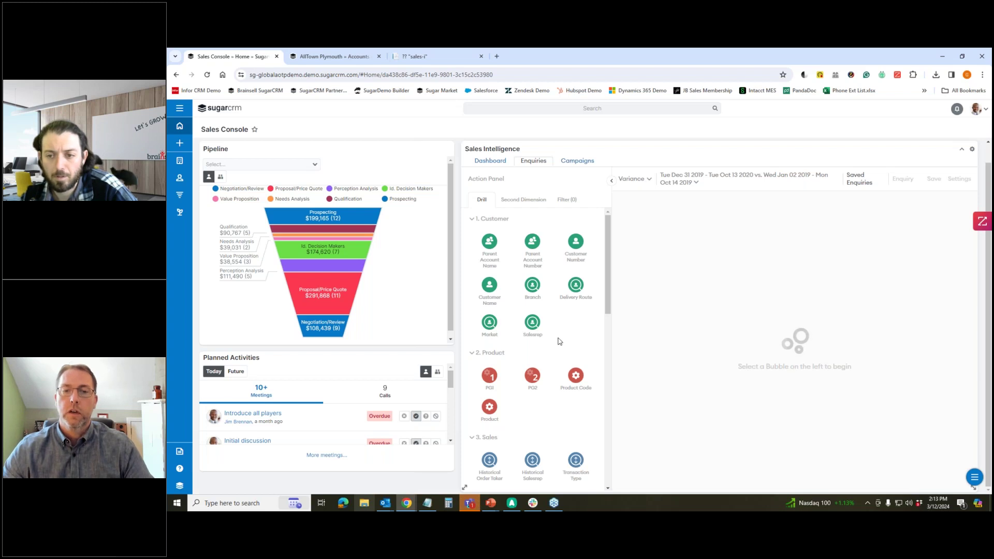
pyautogui.click(490, 376)
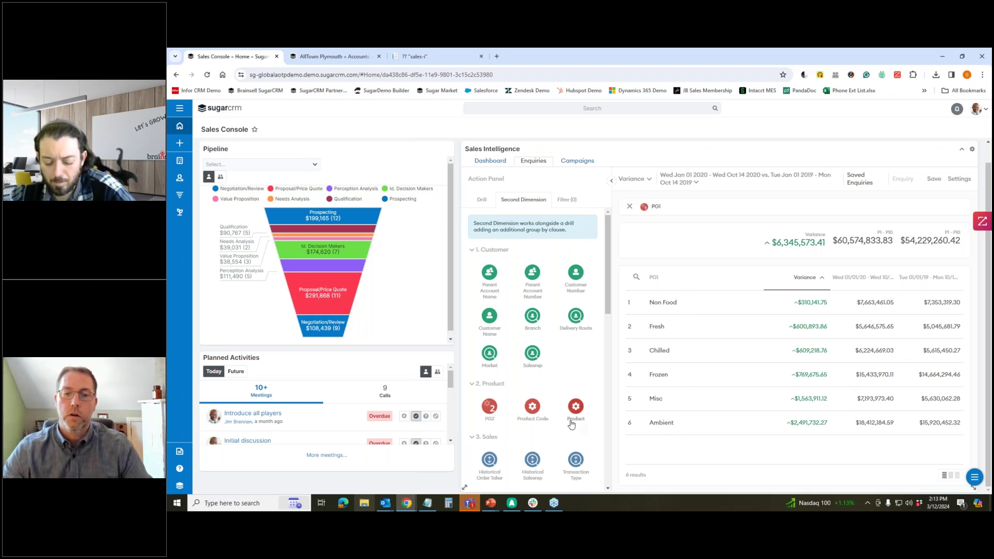
pyautogui.scroll(-2, 560, 403)
pyautogui.scroll(-3, 559, 403)
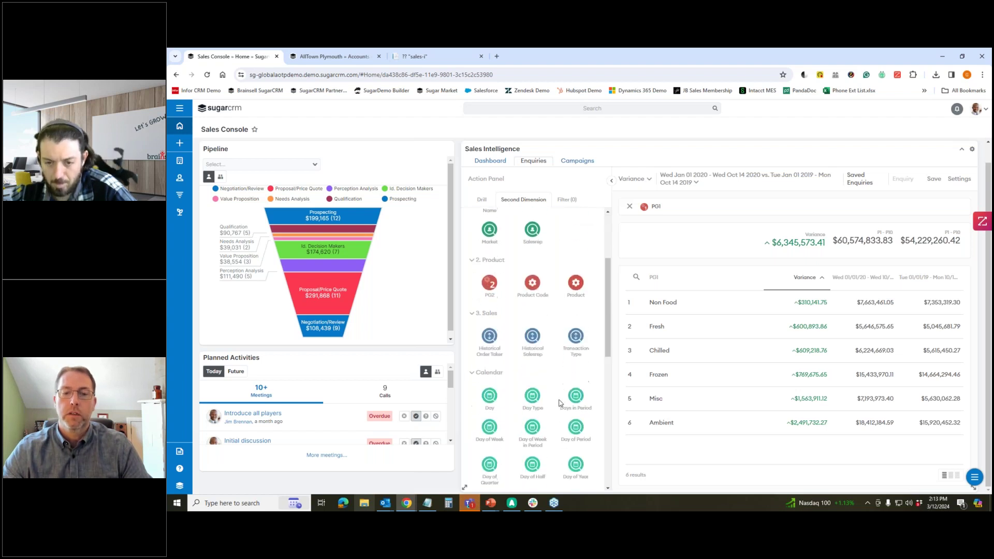
pyautogui.scroll(2, 559, 403)
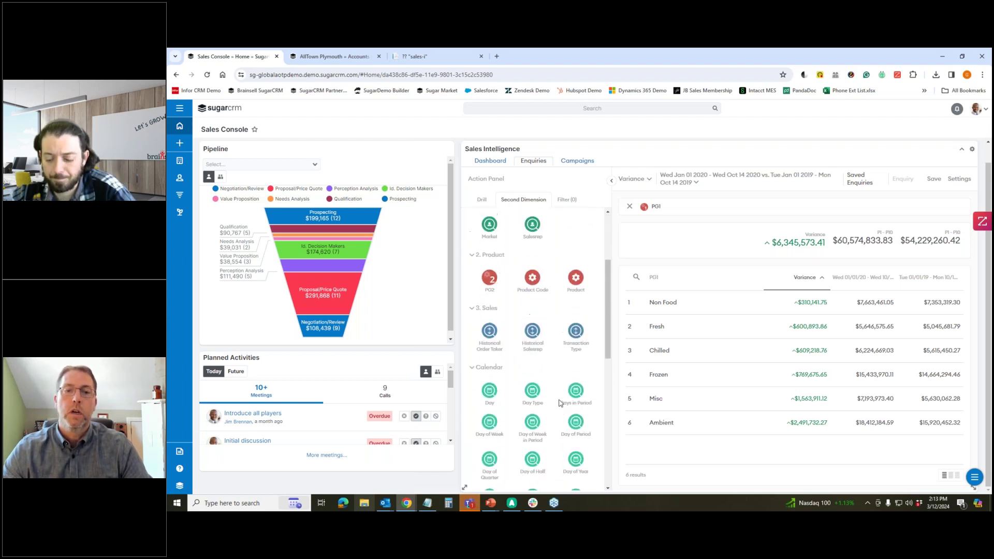
pyautogui.click(488, 331)
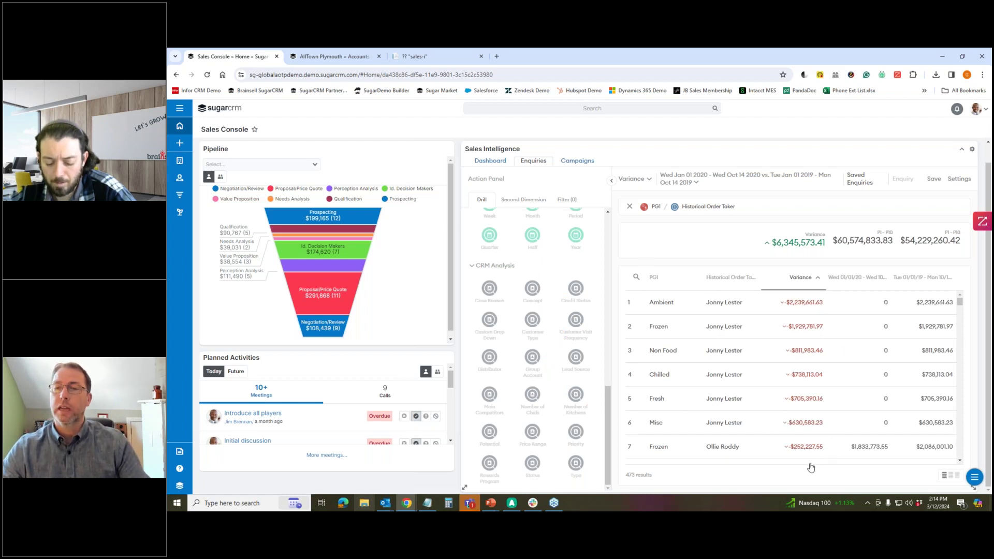
# Step: Review the enquiry's product groups by order taker and go back to the Sales Intelligence dashboard
pyautogui.scroll(10, 549, 311)
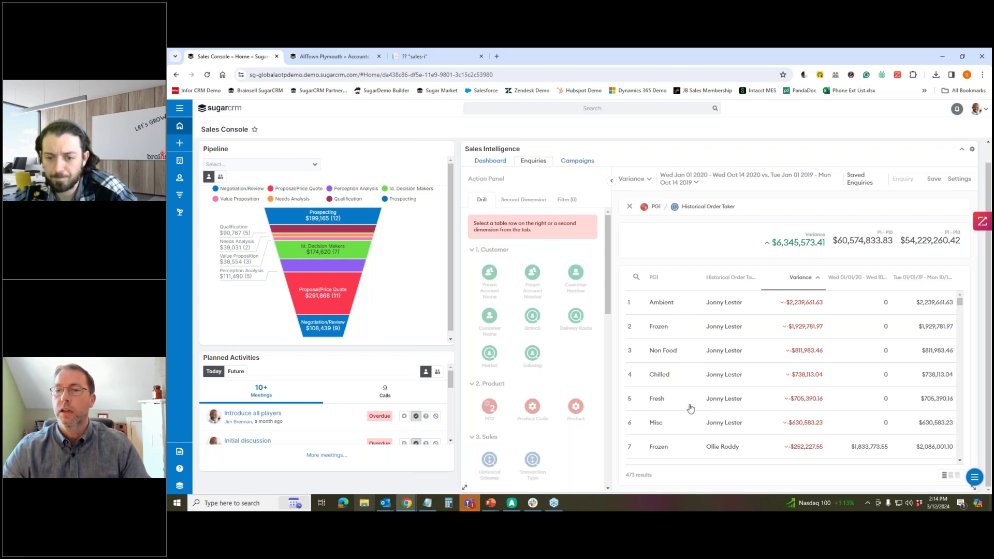
pyautogui.scroll(1, 690, 409)
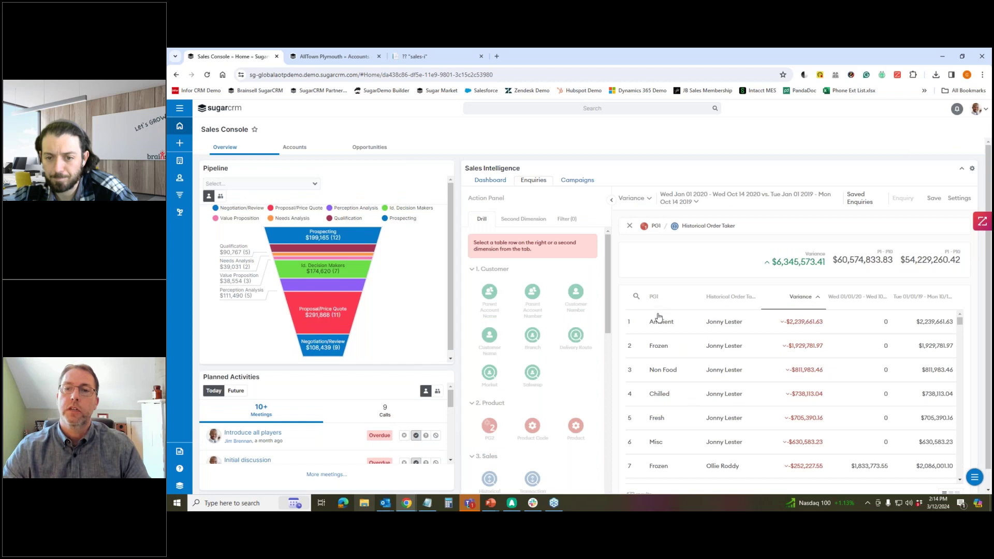
pyautogui.click(490, 183)
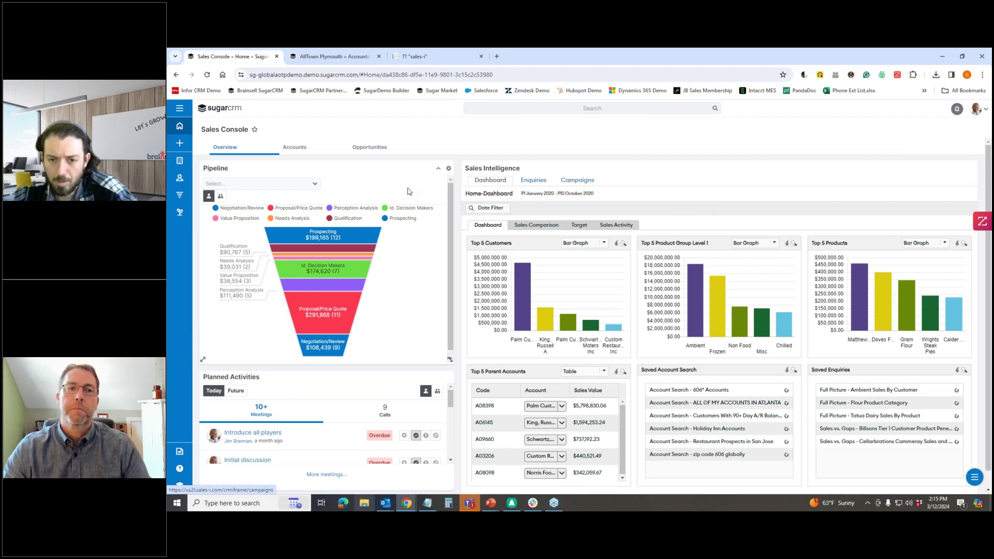
# Step: Switch to the AllTown Plymouth account, collapse its Contacts list and review its related records and additional account details
pyautogui.click(327, 57)
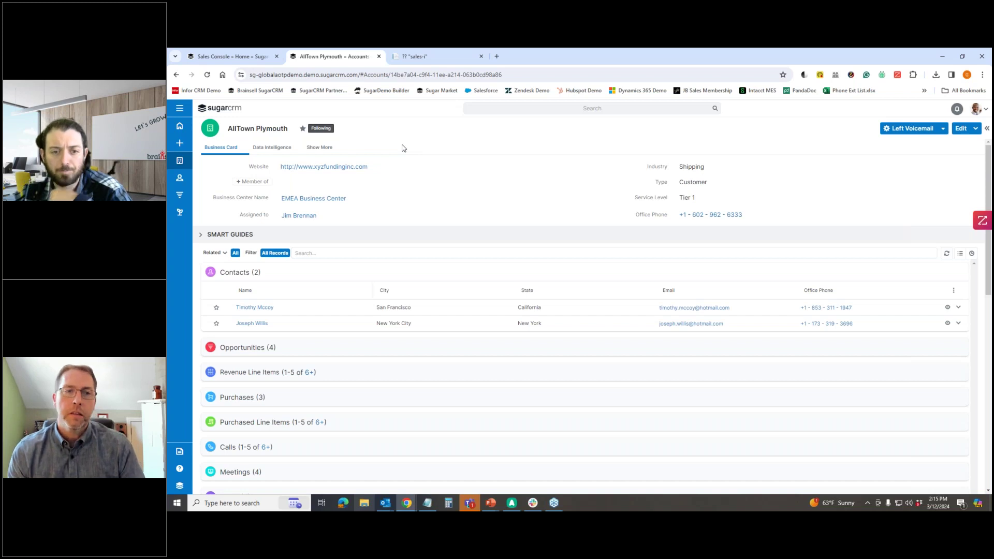
pyautogui.click(486, 270)
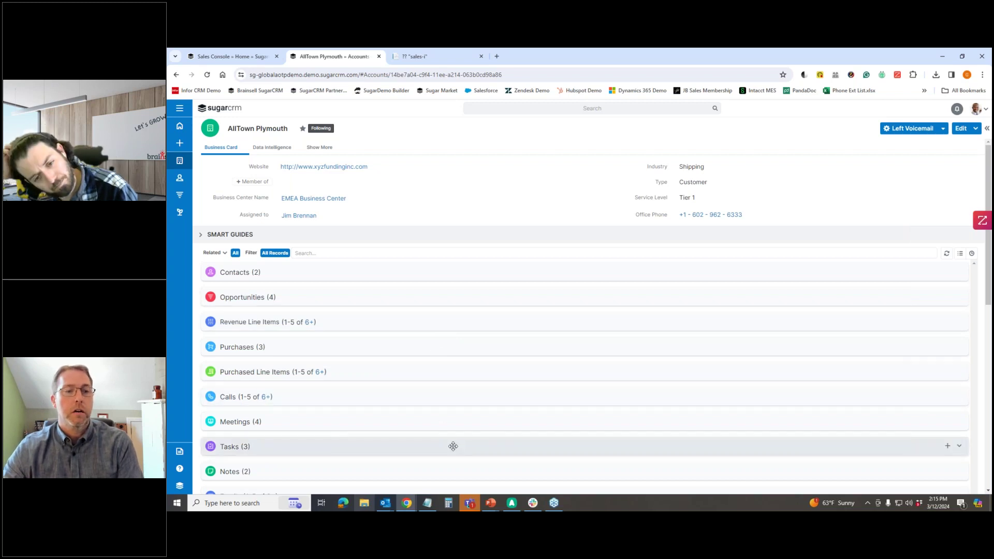
pyautogui.scroll(-2, 452, 446)
pyautogui.scroll(2, 573, 431)
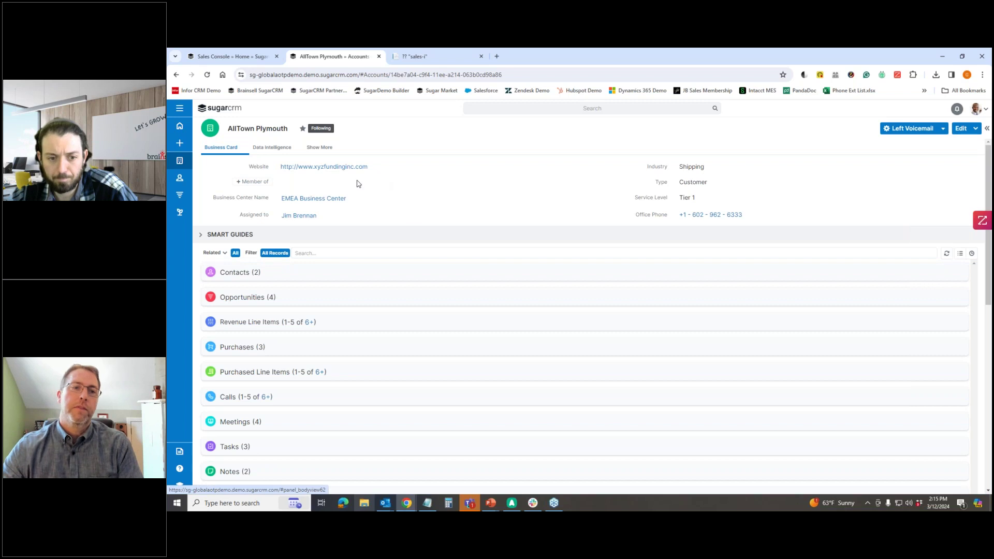
pyautogui.click(324, 148)
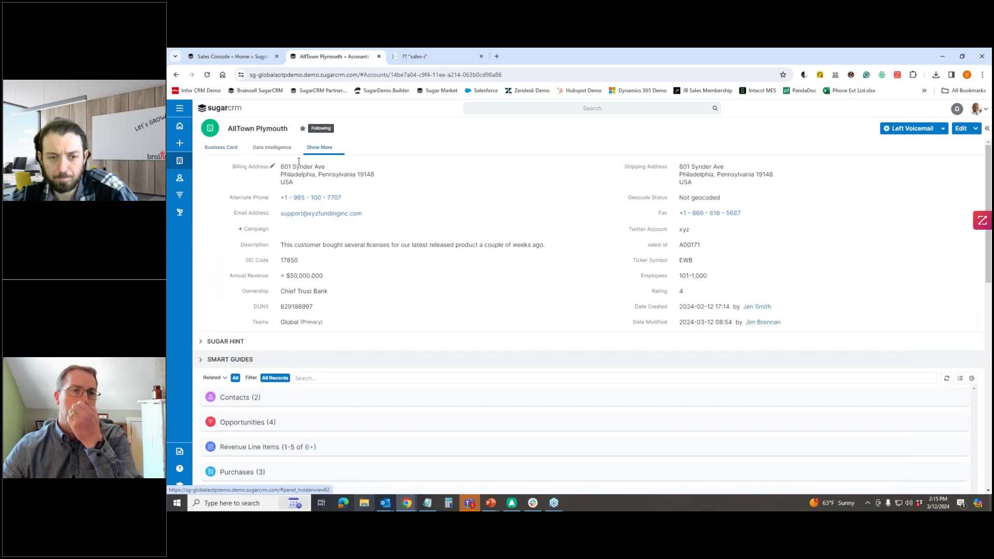
# Step: Open the account's Data Intelligence section and examine its Top 5, GP Summary and Spend Summary YTD pods
pyautogui.click(267, 150)
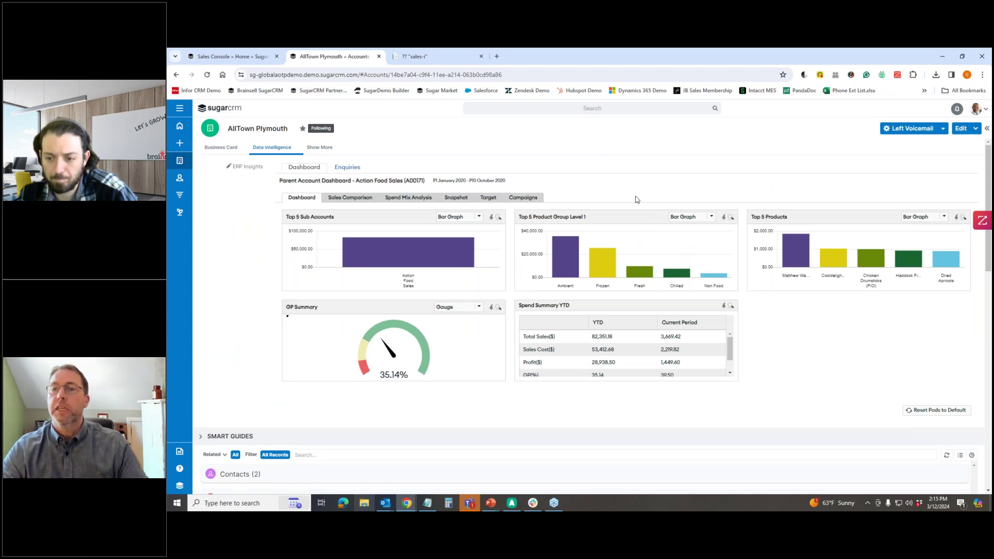
pyautogui.moveTo(371, 245)
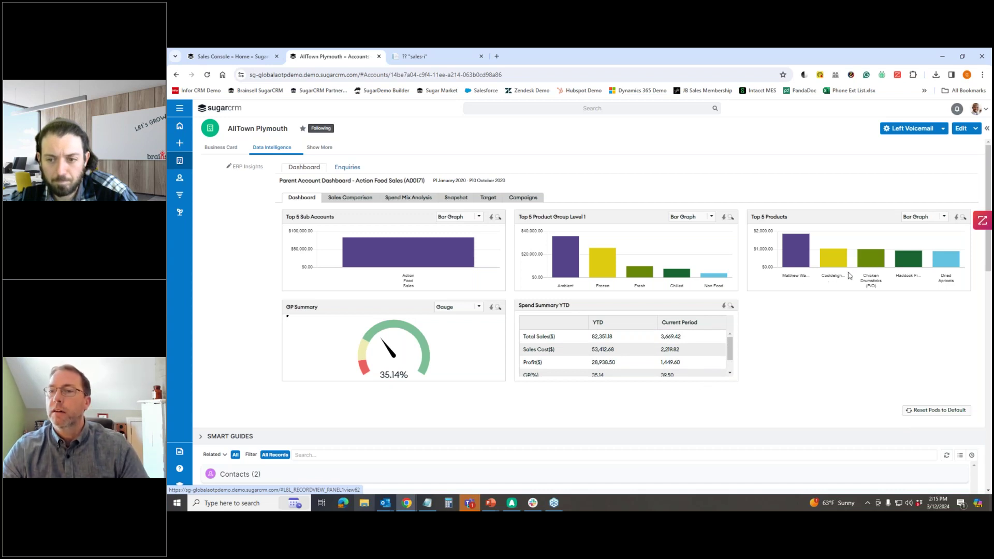
pyautogui.moveTo(897, 268)
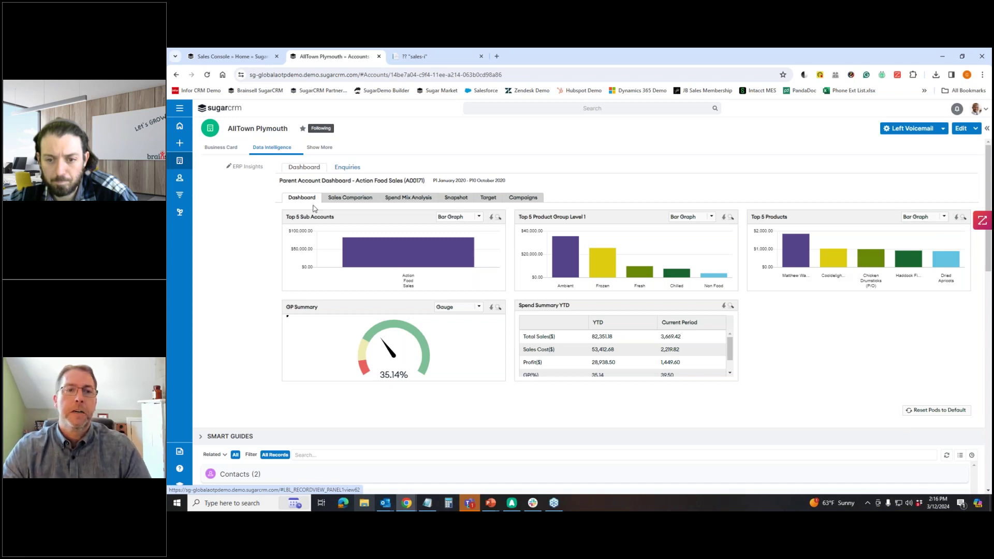
# Step: Review the account's Sales Comparison, Spend Mix Analysis and Campaigns views in Data Intelligence
pyautogui.click(350, 198)
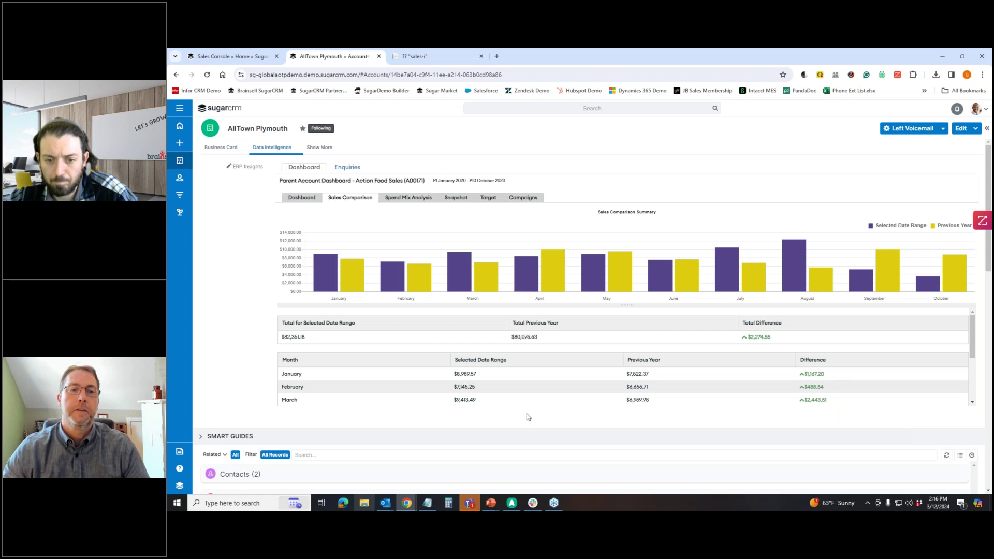
pyautogui.click(406, 202)
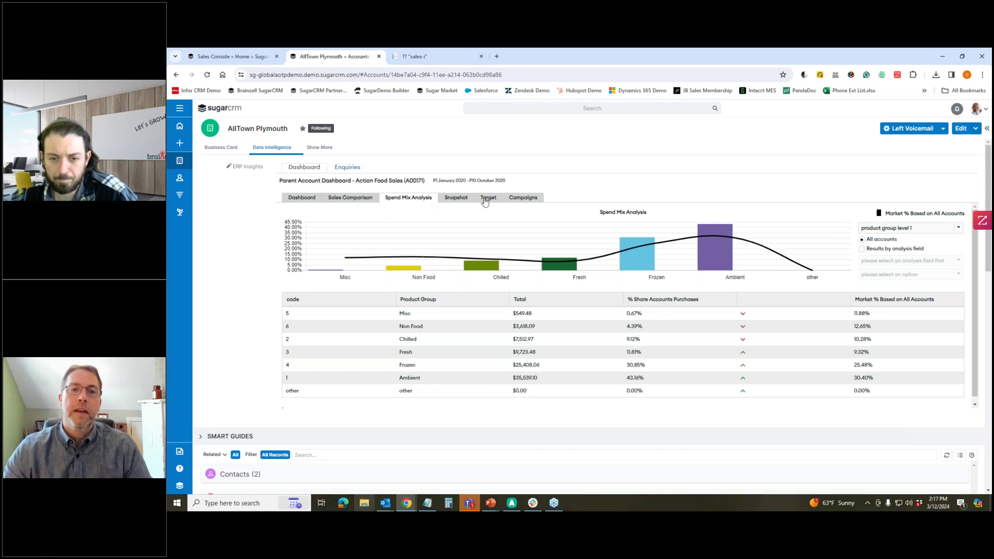
pyautogui.click(520, 199)
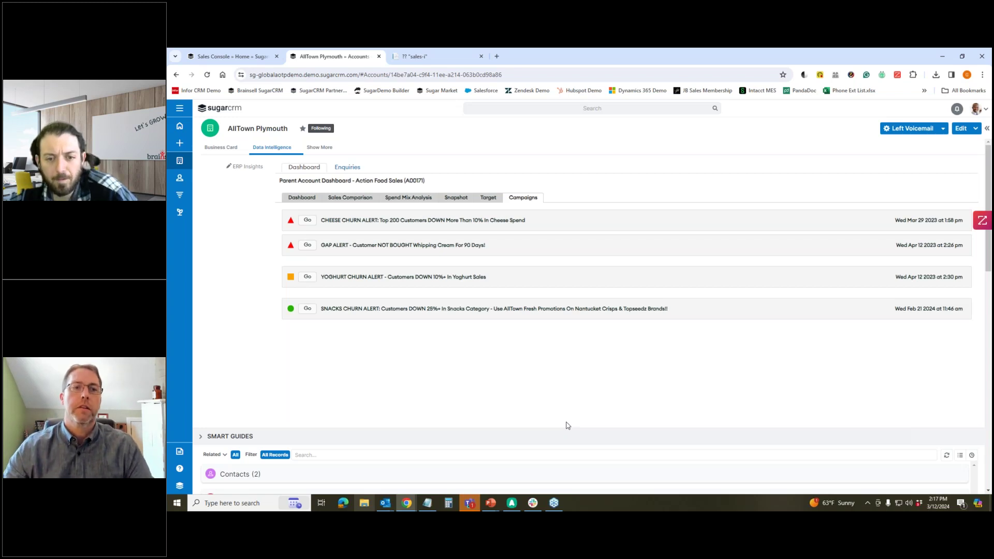
# Step: Return from the campaign alerts through the account dashboard to the monthly Sales Comparison summary
pyautogui.click(307, 199)
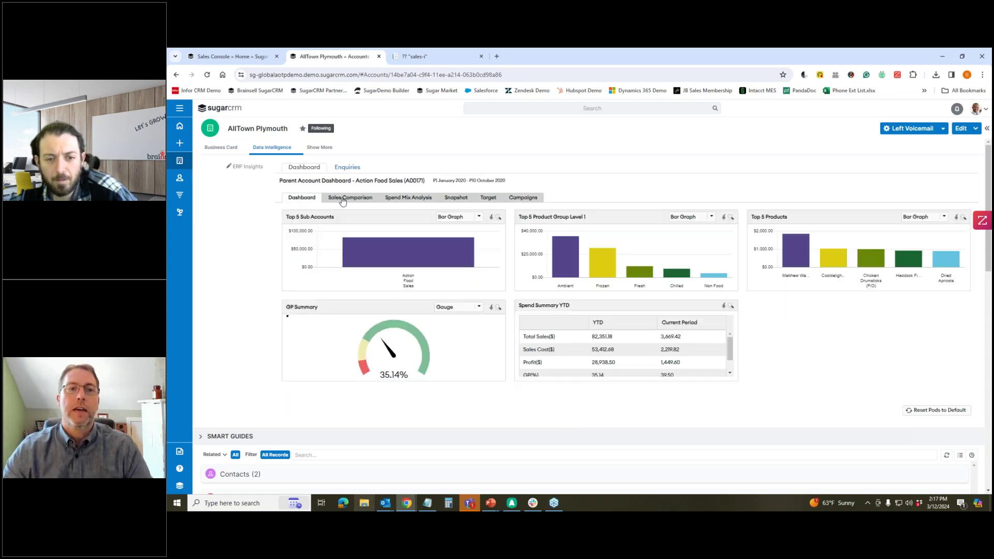
pyautogui.click(350, 198)
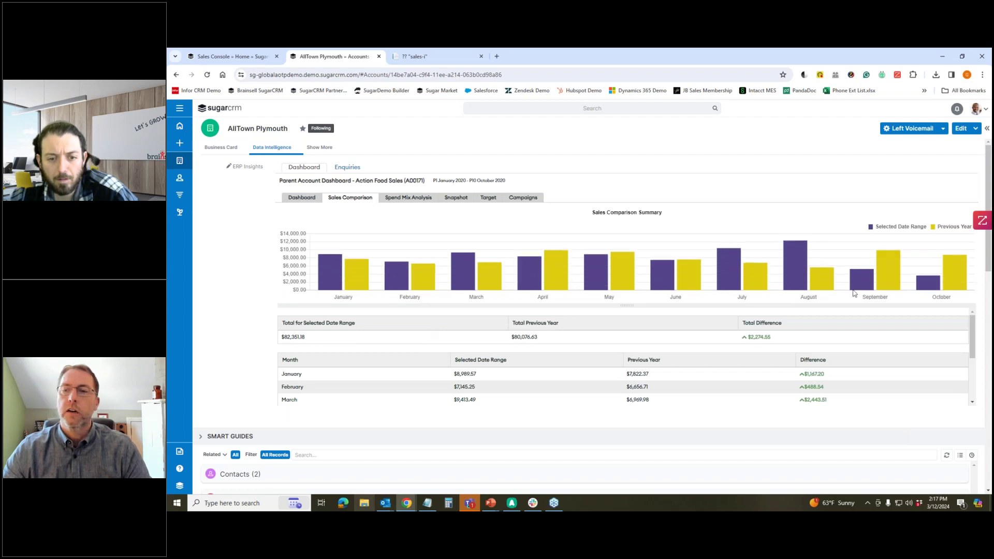
# Step: Inspect October in the Sales Comparison chart, and review the account's Spend Mix Analysis and Campaigns alerts
pyautogui.moveTo(935, 288)
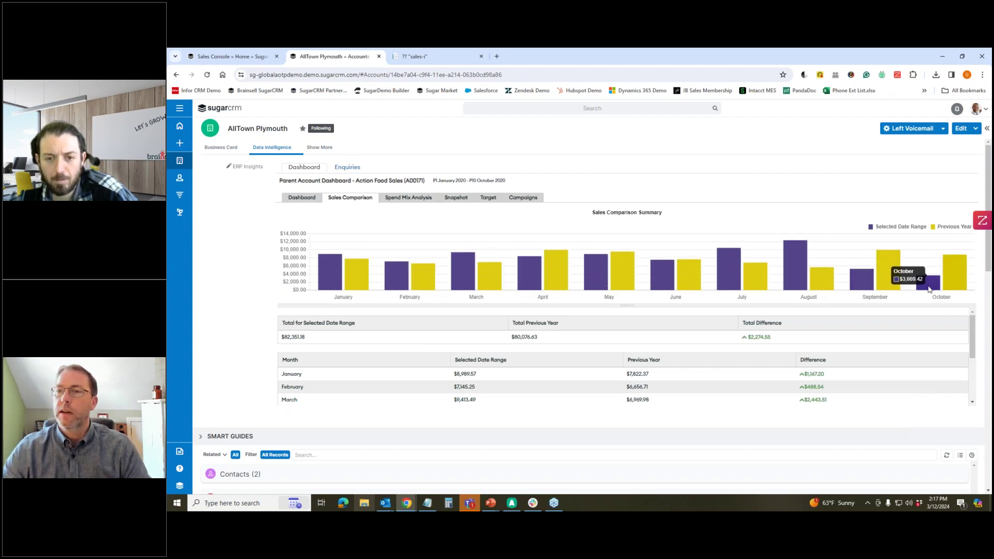
pyautogui.click(402, 199)
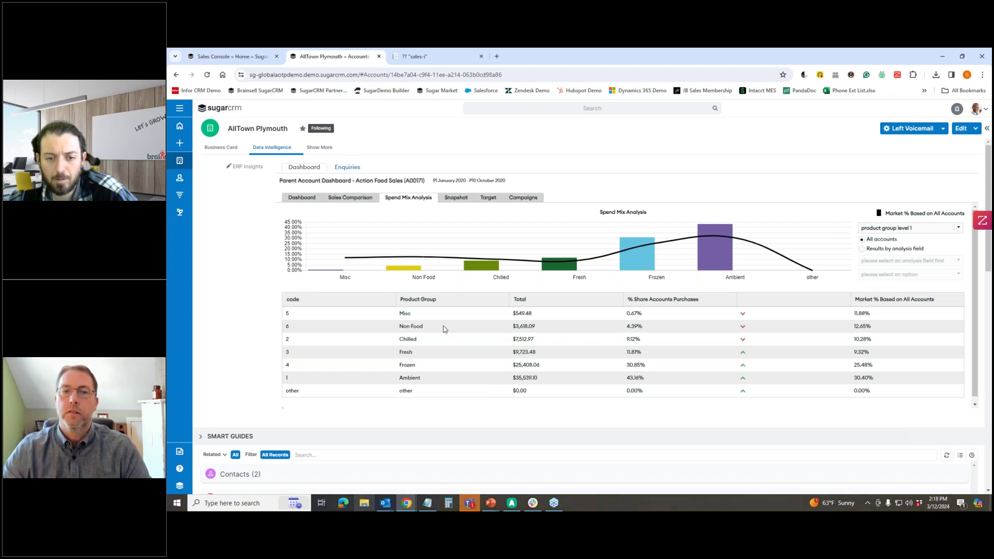
pyautogui.click(525, 199)
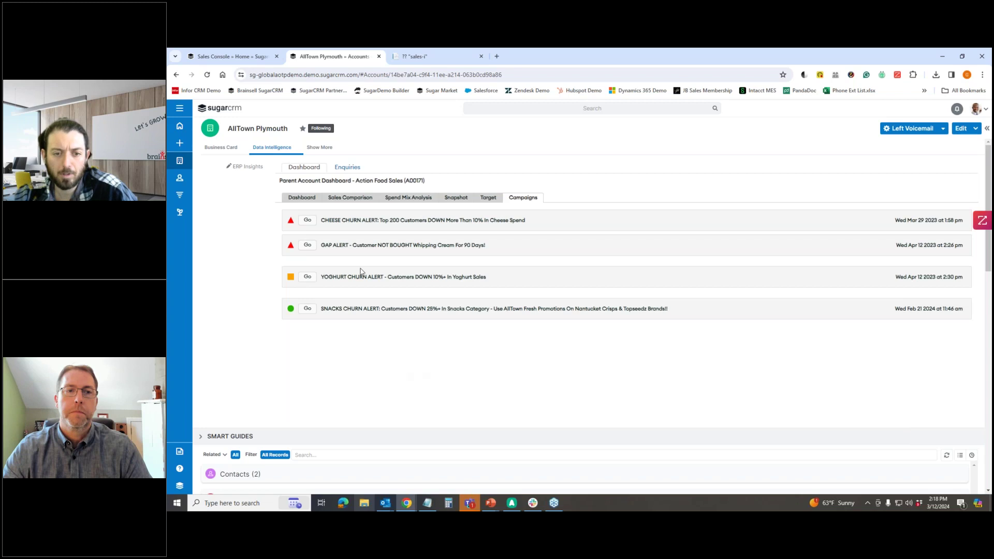
# Step: Build an account enquiry that drills by PG1 with Transaction Type as the second dimension
pyautogui.click(348, 168)
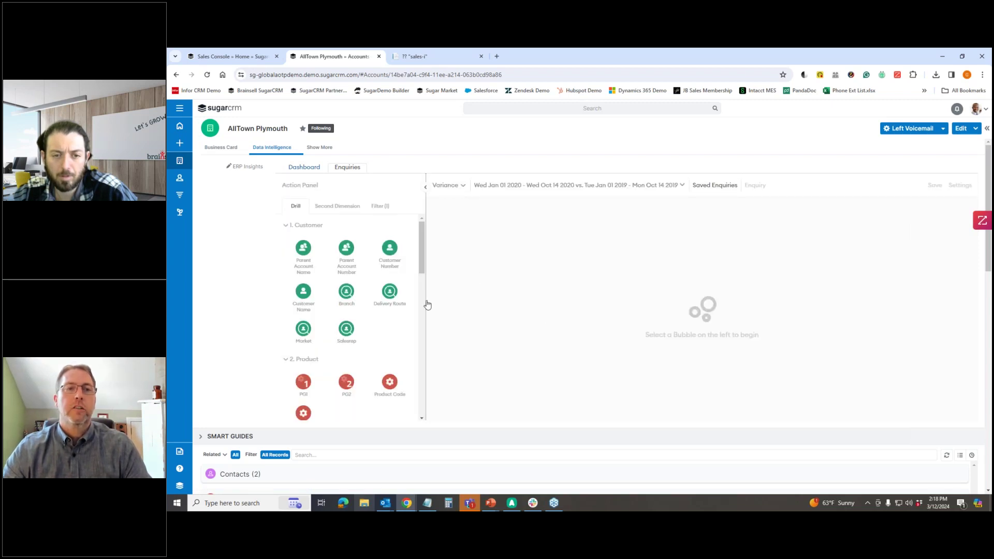
pyautogui.click(303, 383)
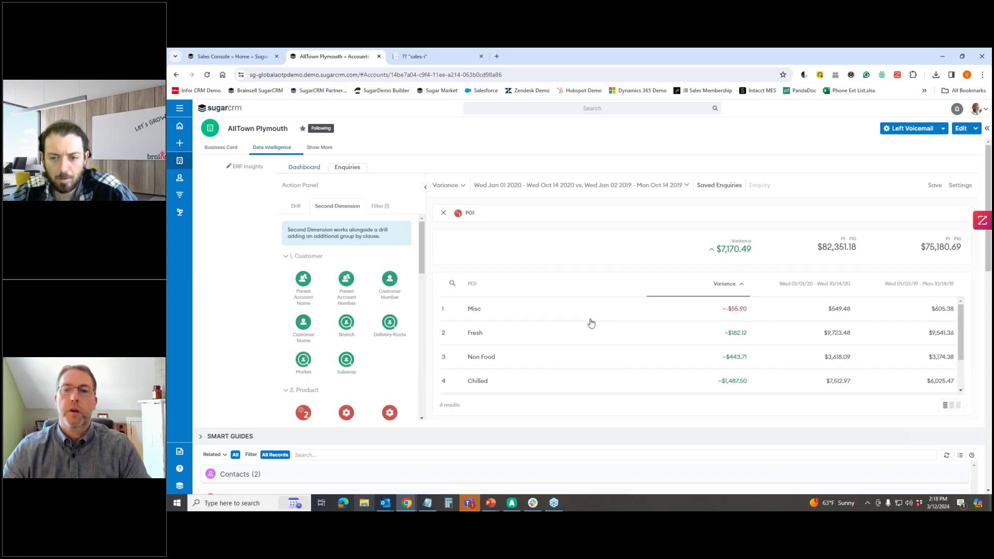
pyautogui.scroll(-3, 386, 336)
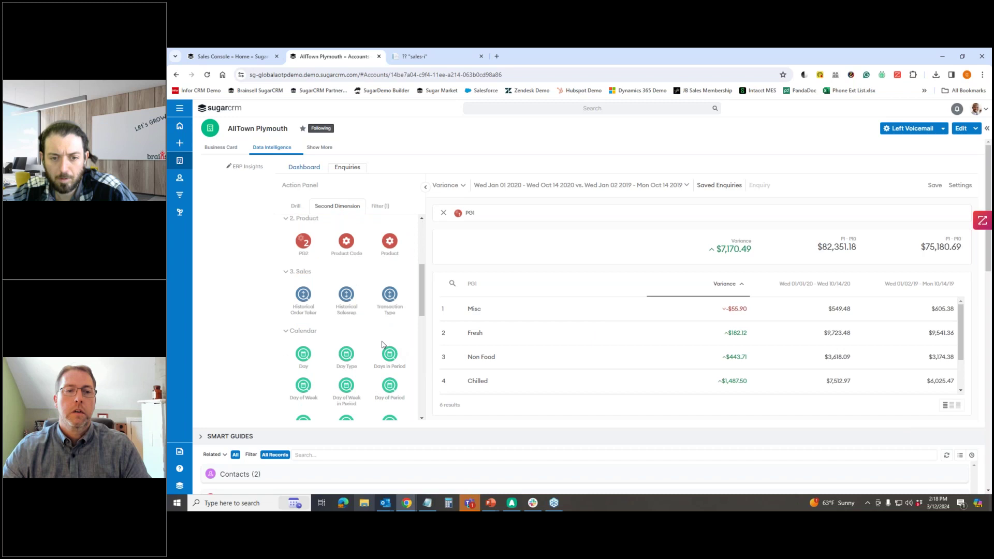
pyautogui.click(390, 296)
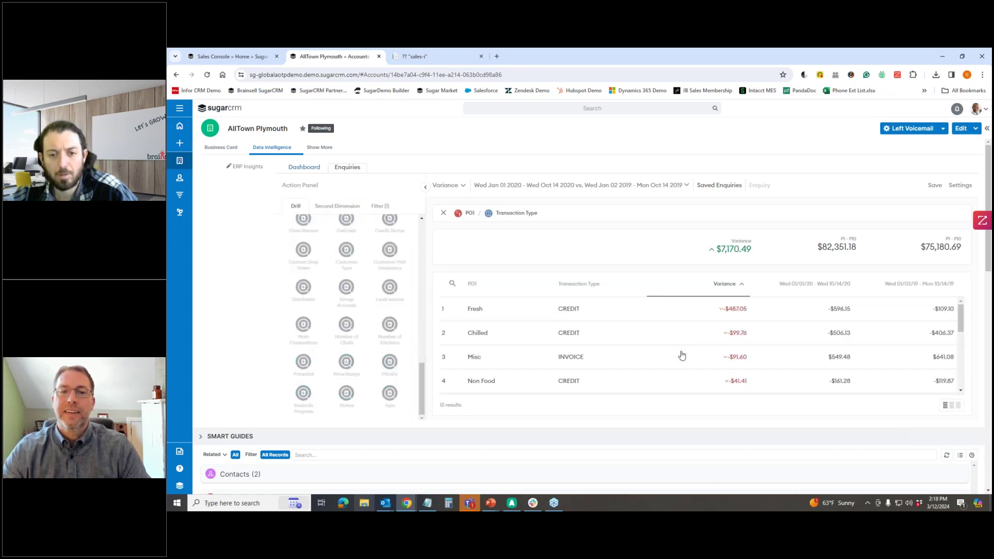
# Step: Examine the enquiry's variance rows by product group and transaction type, along with the available drill dimensions
pyautogui.scroll(-2, 679, 355)
pyautogui.scroll(-2, 682, 355)
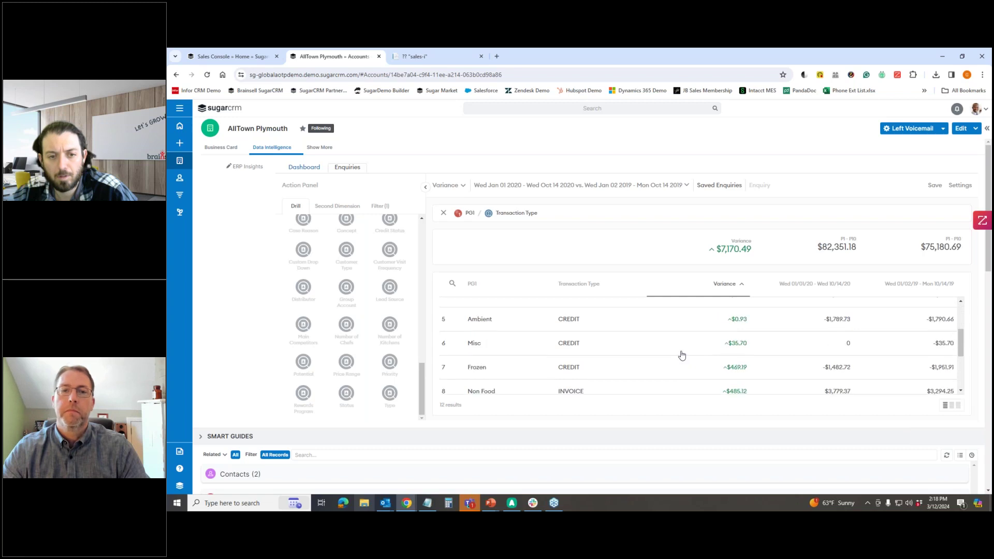
pyautogui.scroll(-2, 682, 355)
pyautogui.scroll(5, 682, 355)
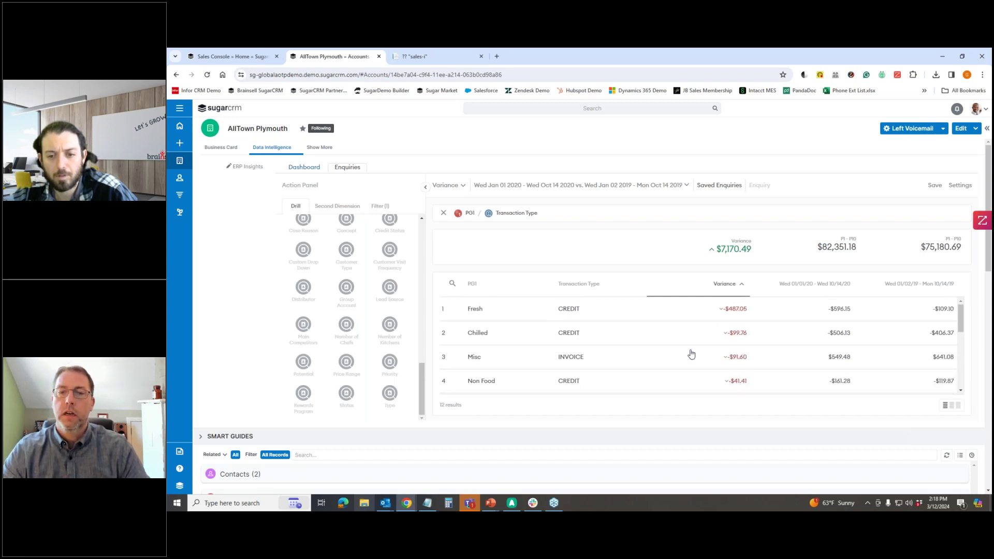
pyautogui.scroll(3, 343, 327)
pyautogui.scroll(5, 343, 327)
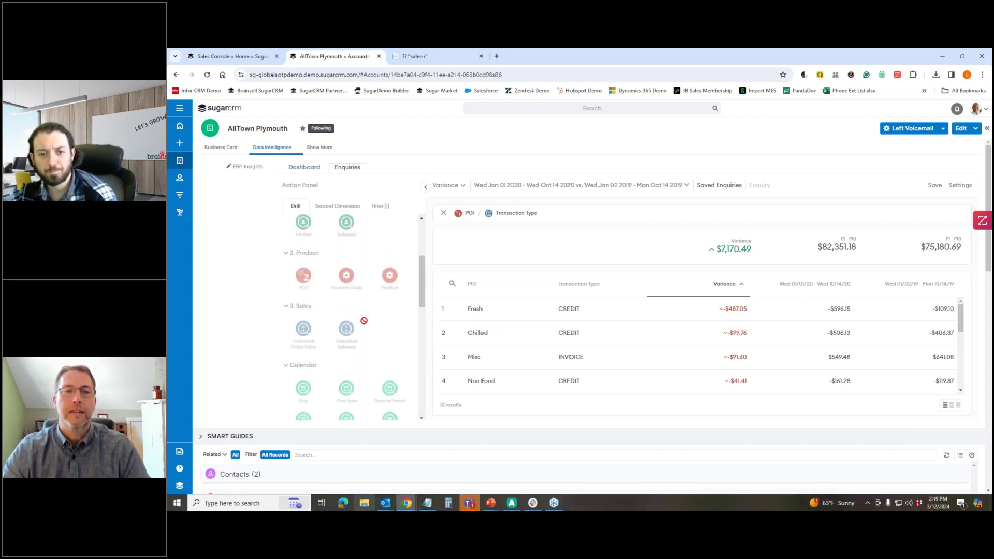
pyautogui.scroll(3, 363, 321)
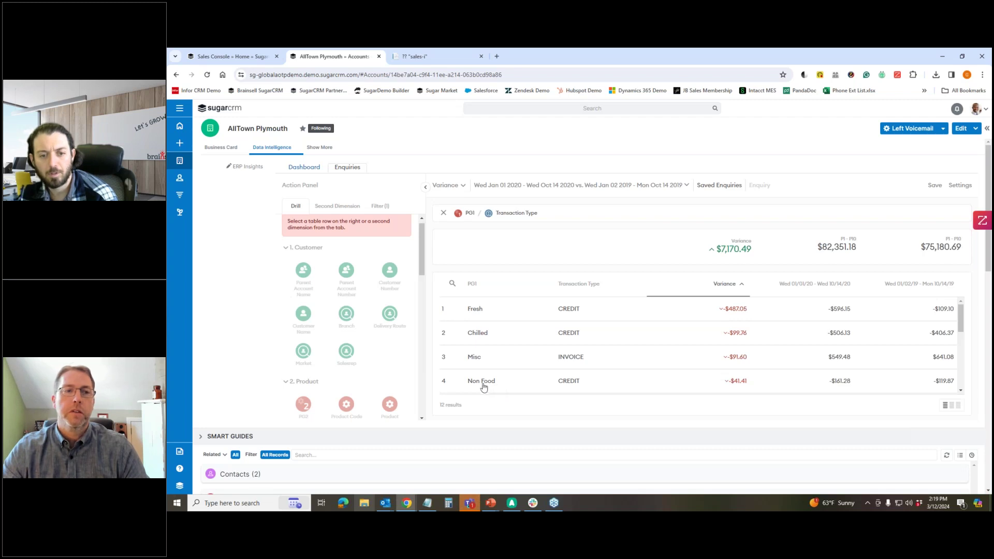
# Step: Go back to the account's Data Intelligence dashboard and review its Snapshot configuration and Sales Comparison, ending on the dashboard pods
pyautogui.click(290, 168)
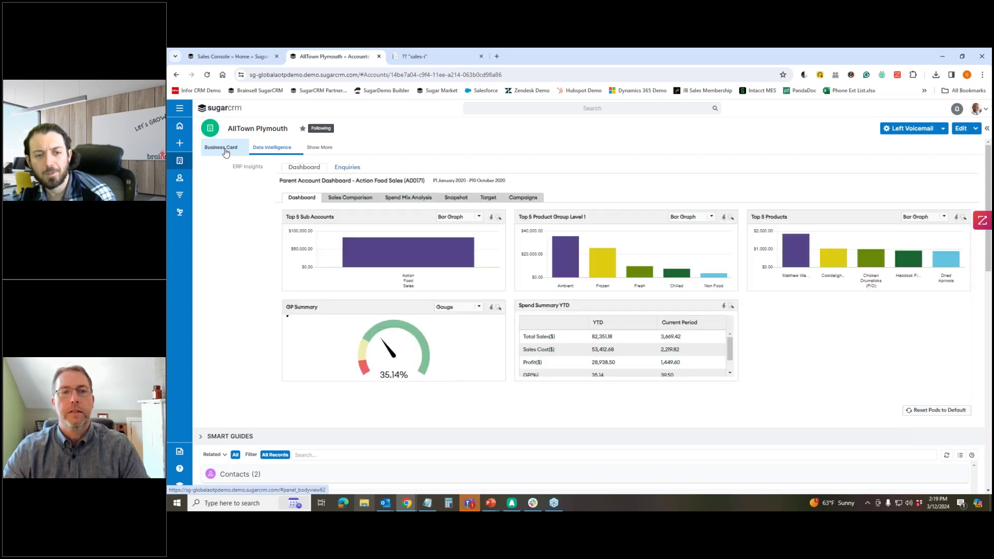
pyautogui.click(459, 201)
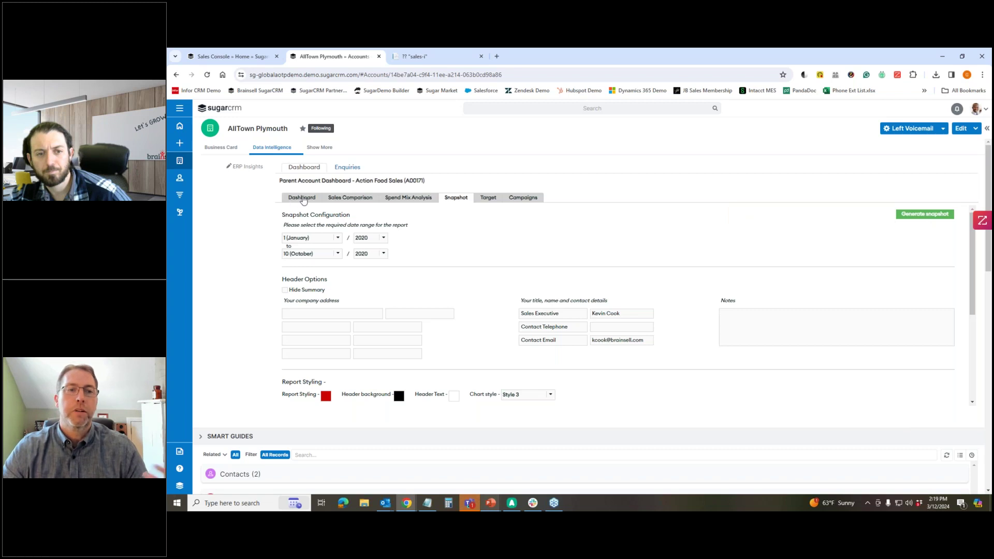
pyautogui.click(303, 199)
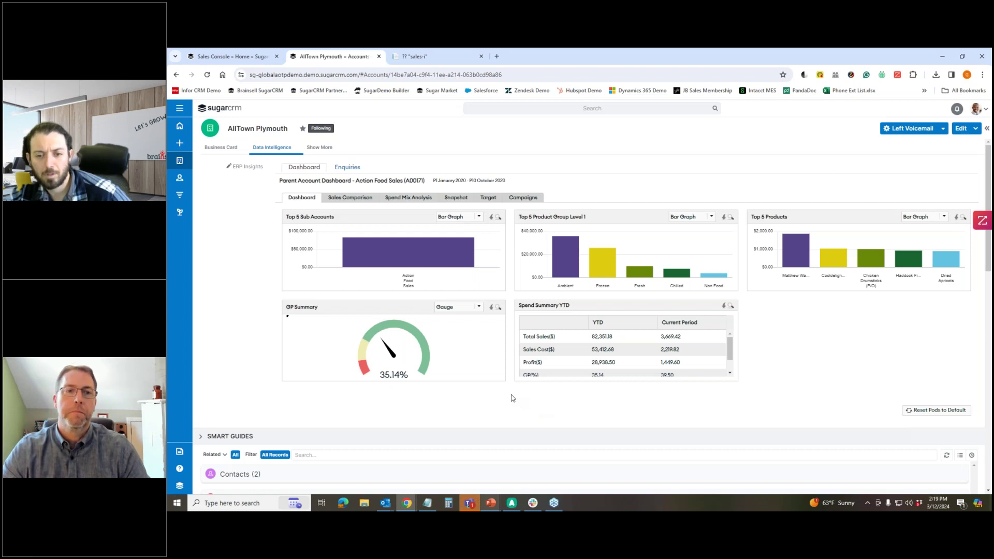
pyautogui.click(351, 200)
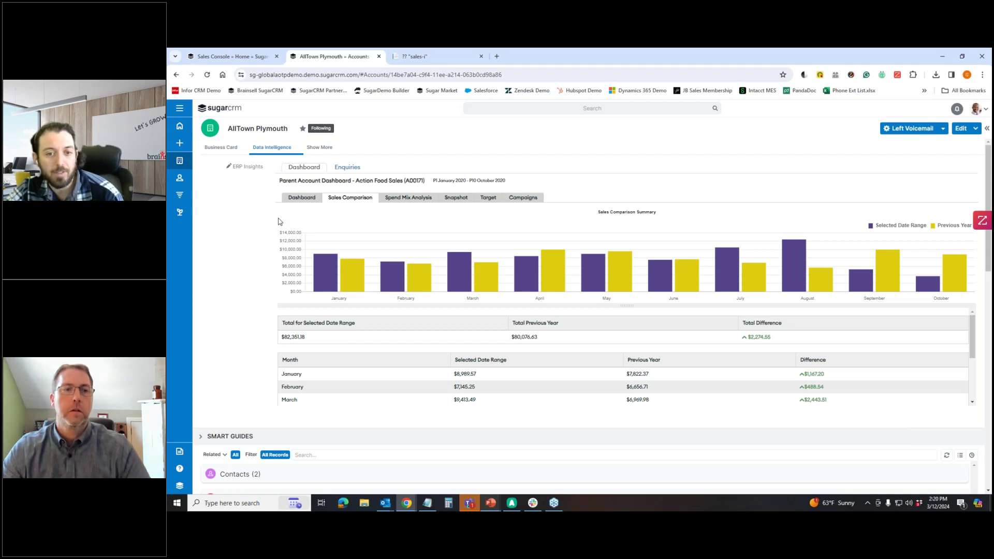
pyautogui.click(302, 200)
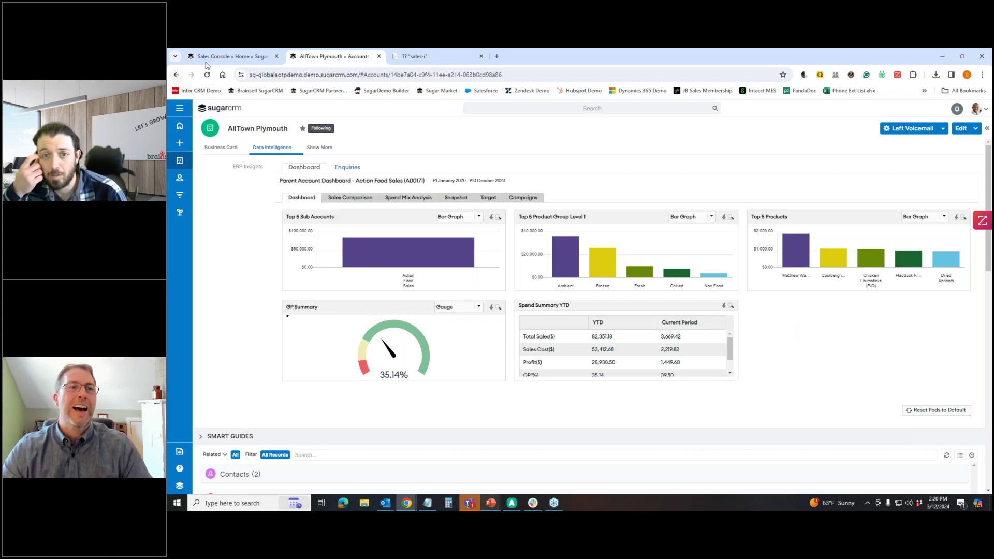
# Step: Switch to the Sales Console overview and examine the Sales Intelligence pods, including the largest customer in Top 5 Customers
pyautogui.click(226, 58)
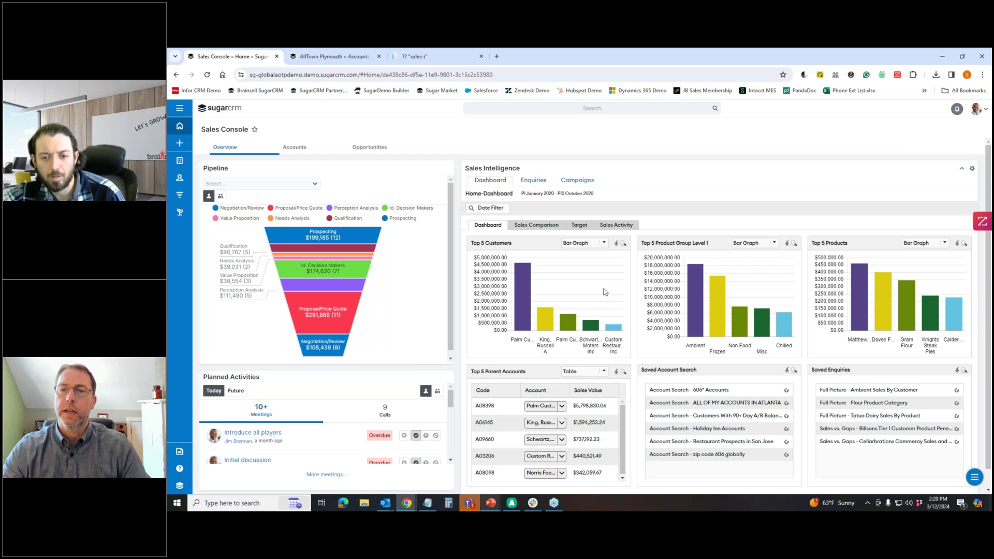
pyautogui.moveTo(524, 284)
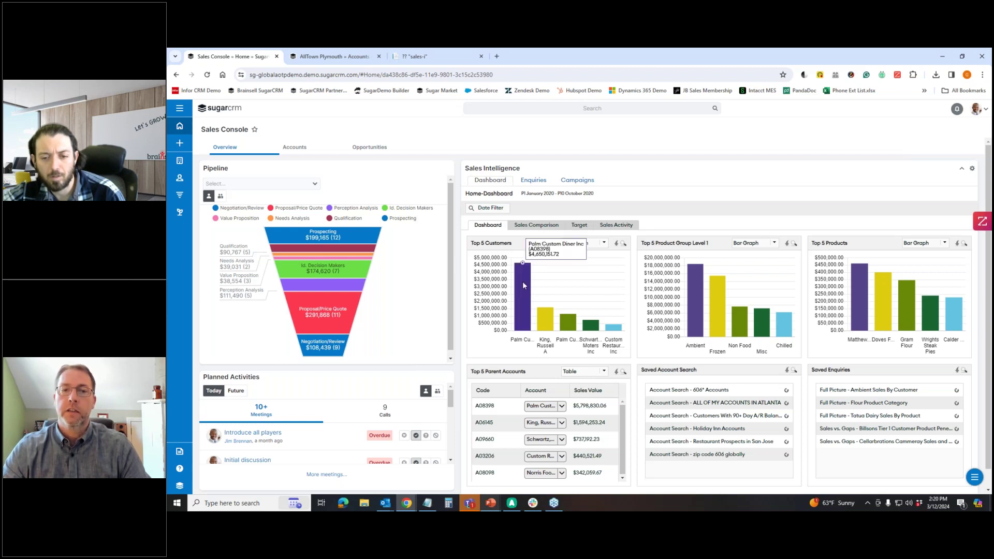
pyautogui.scroll(-2, 590, 385)
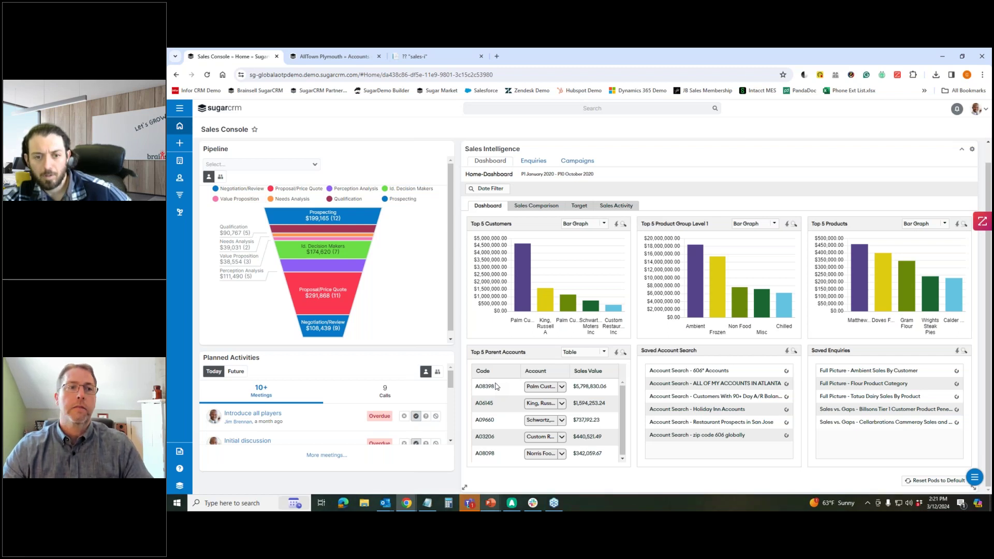
pyautogui.scroll(1, 495, 386)
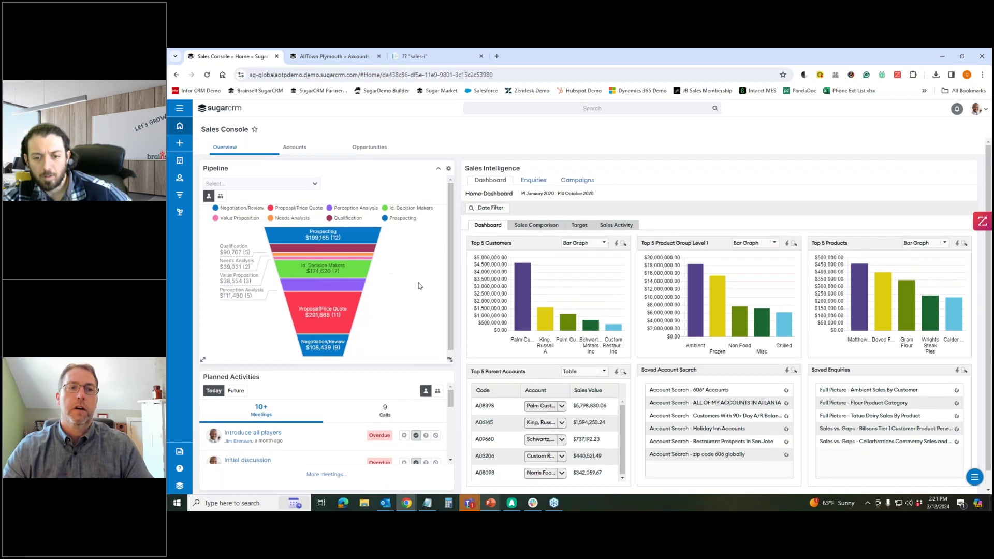
# Step: Open the Focus Dashboard for AllTown Plymouth from the console's account list and bring up the account's Data Intelligence record view
pyautogui.click(306, 151)
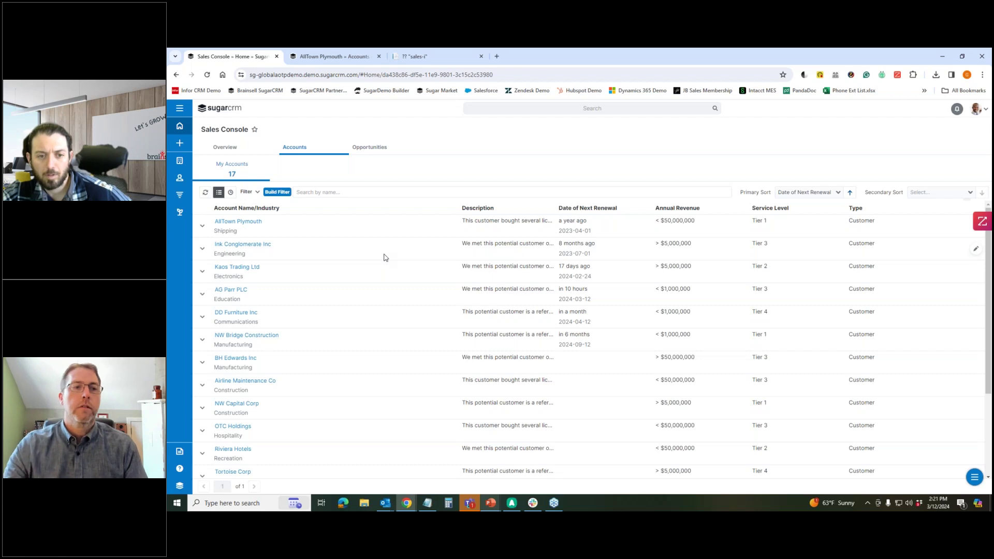
pyautogui.moveTo(286, 223)
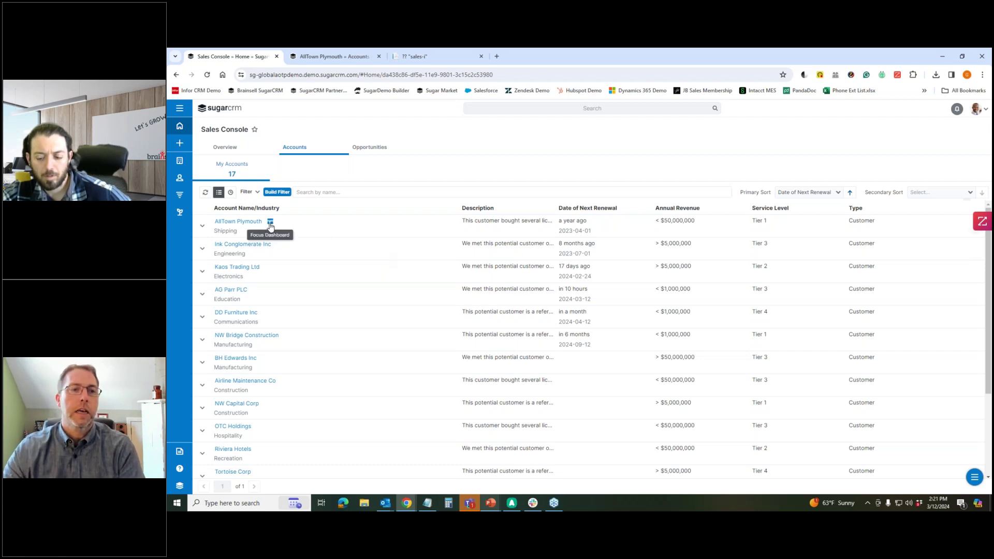
pyautogui.click(270, 222)
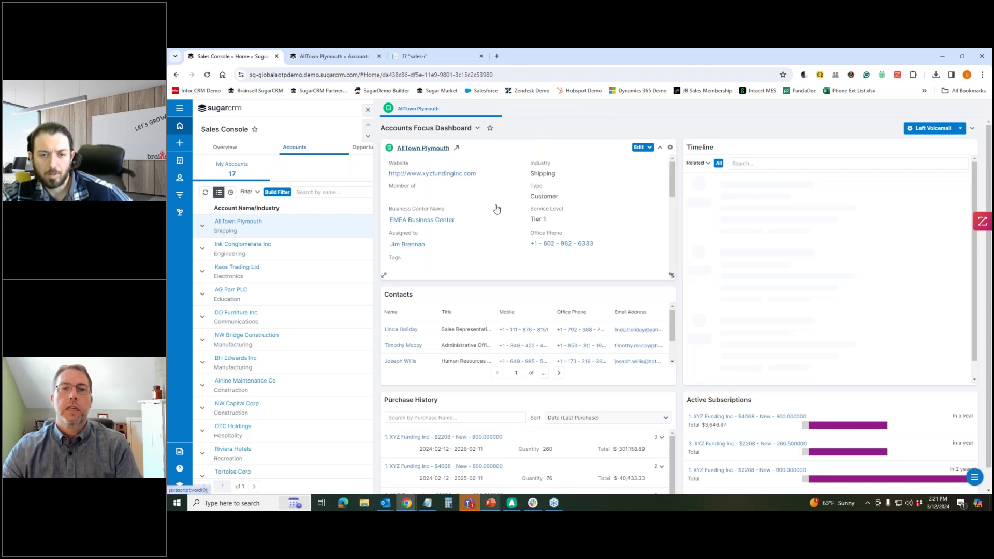
pyautogui.click(423, 148)
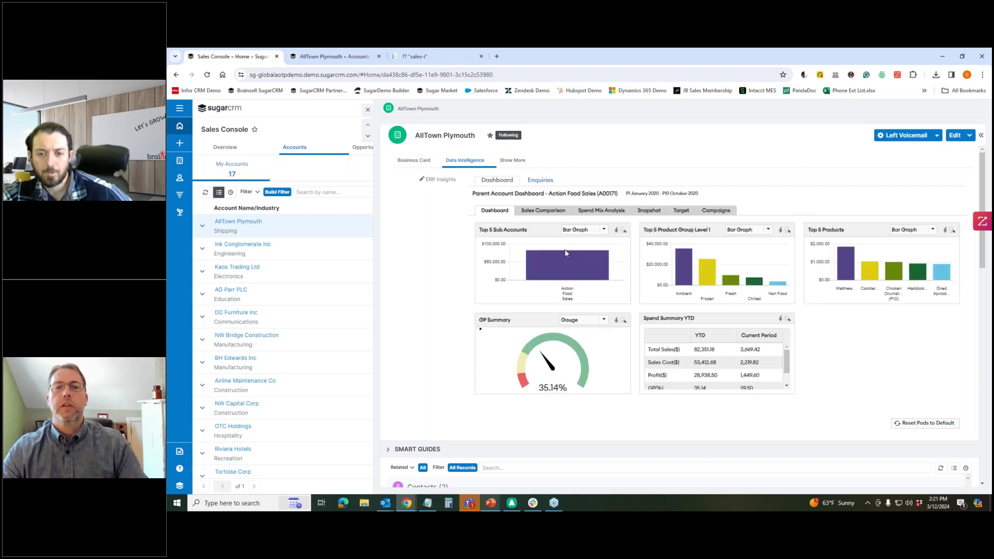
# Step: Review Spend Mix Analysis and Sales Comparison in AllTown Plymouth's focus drawer, and close the drawer
pyautogui.click(607, 211)
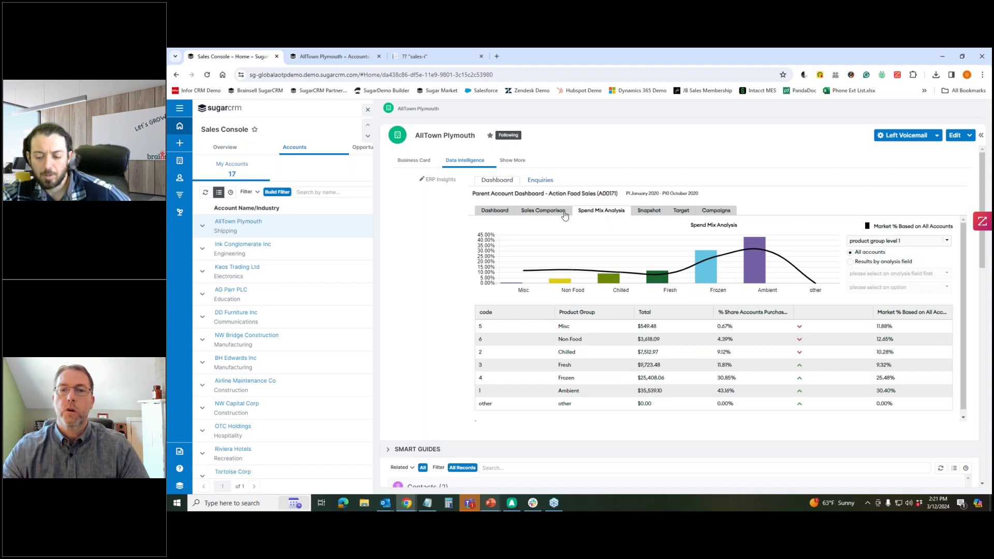
pyautogui.click(541, 211)
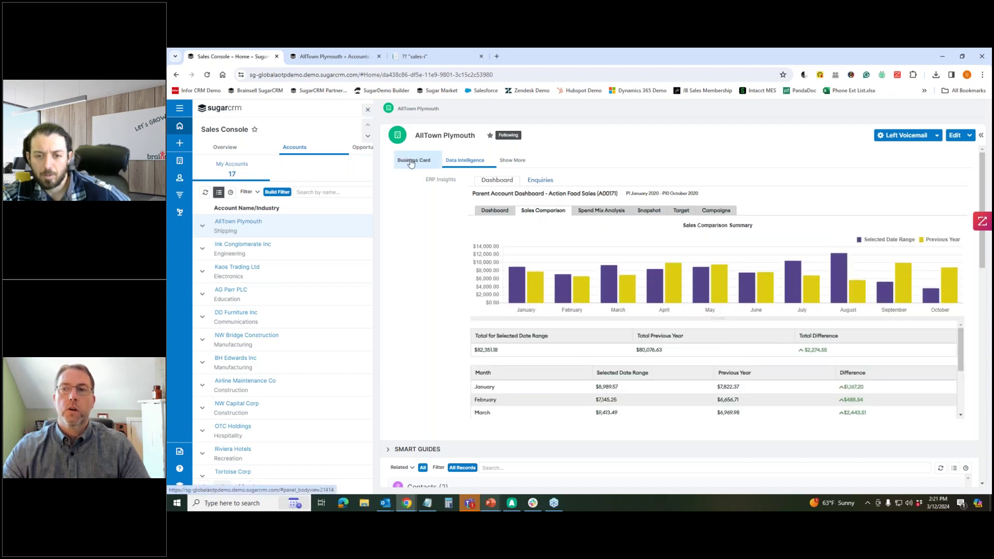
pyautogui.click(939, 135)
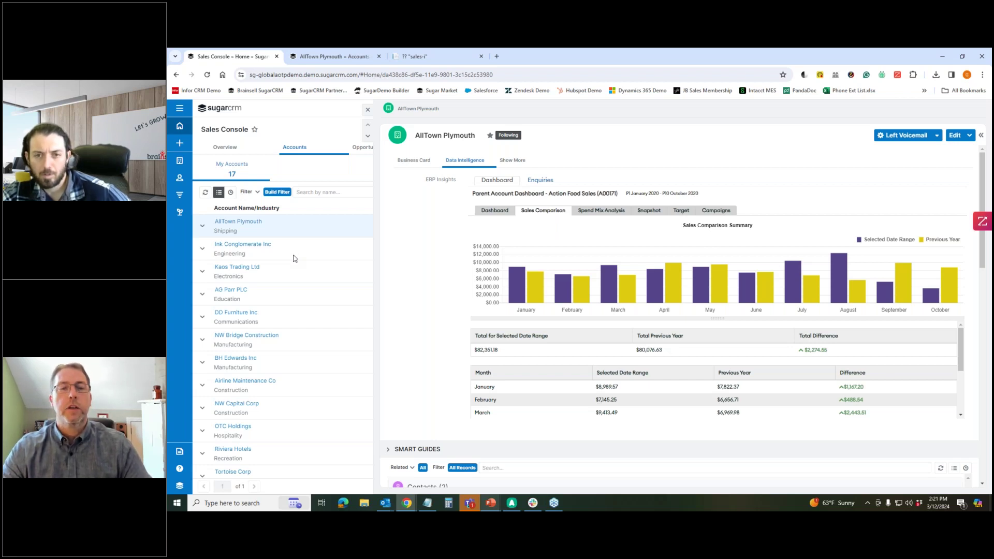
pyautogui.click(368, 110)
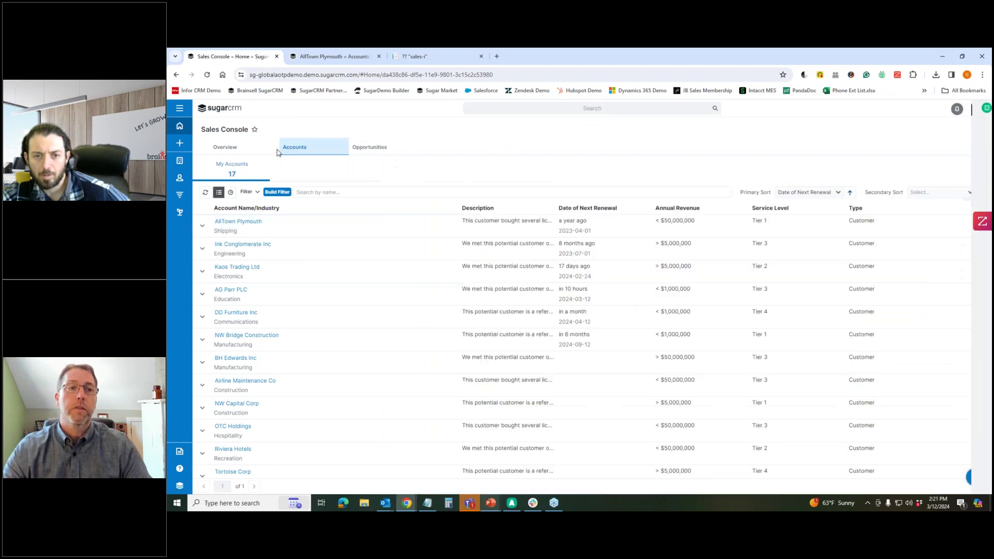
# Step: Revisit the console overview, reopen AllTown Plymouth's Focus Dashboard from the account list and switch it to the Data Intelligence record view
pyautogui.click(247, 150)
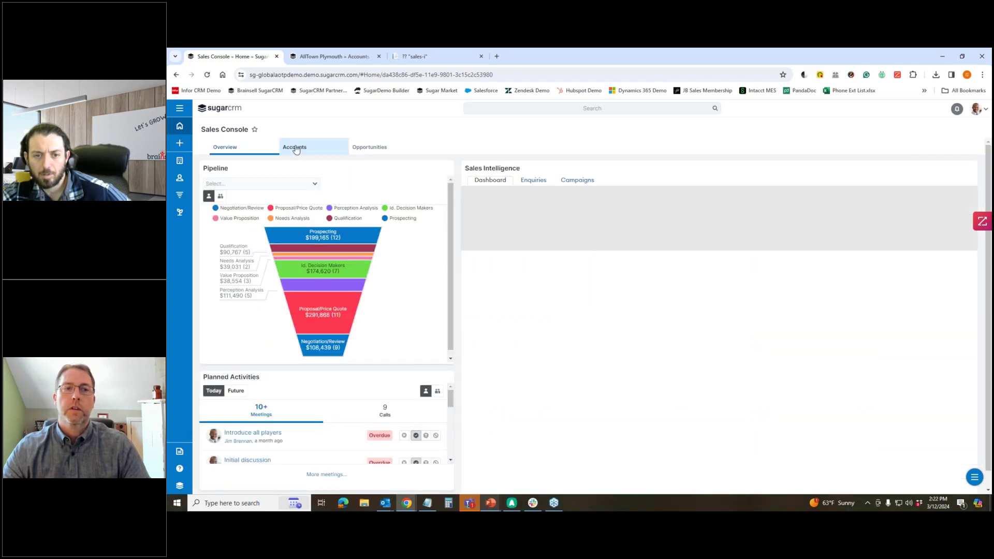
pyautogui.click(296, 149)
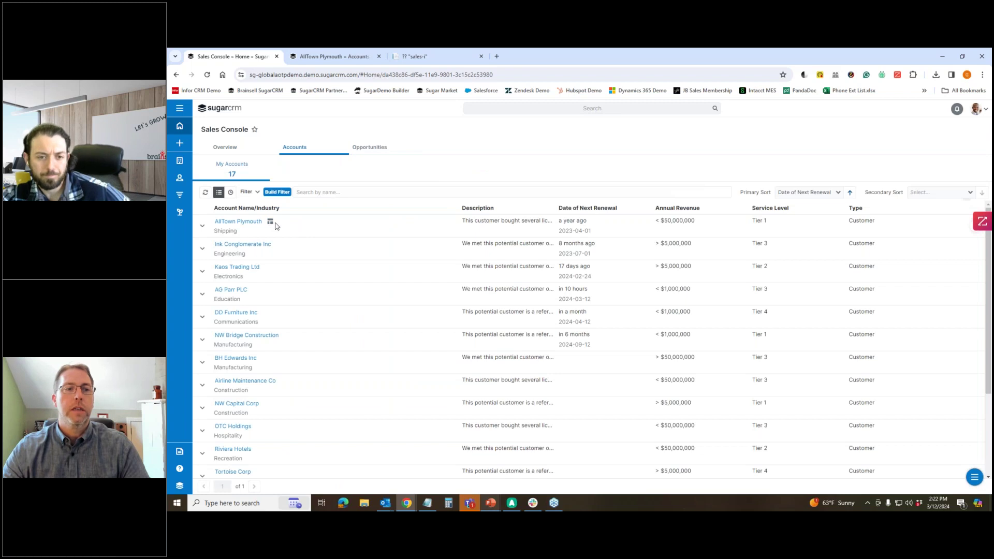
pyautogui.click(270, 223)
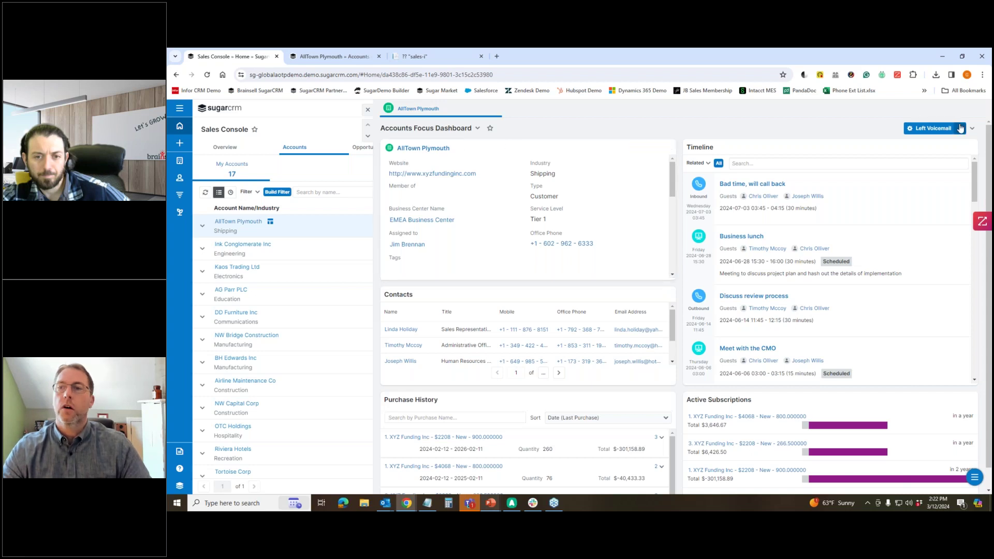
pyautogui.click(959, 130)
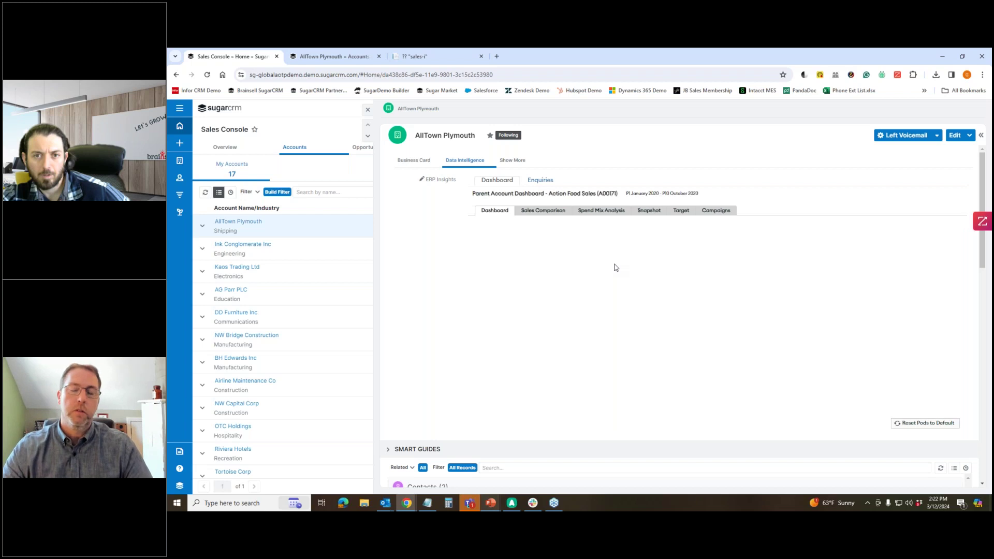
# Step: Review the account's Campaigns alerts and monthly Target view, and close the focus drawer to return to the account list
pyautogui.click(716, 211)
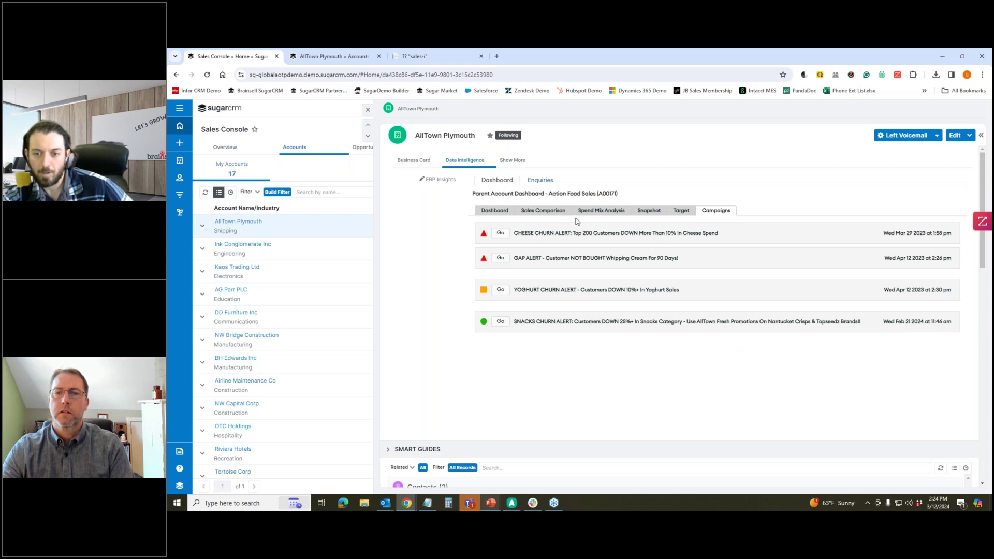
pyautogui.click(681, 216)
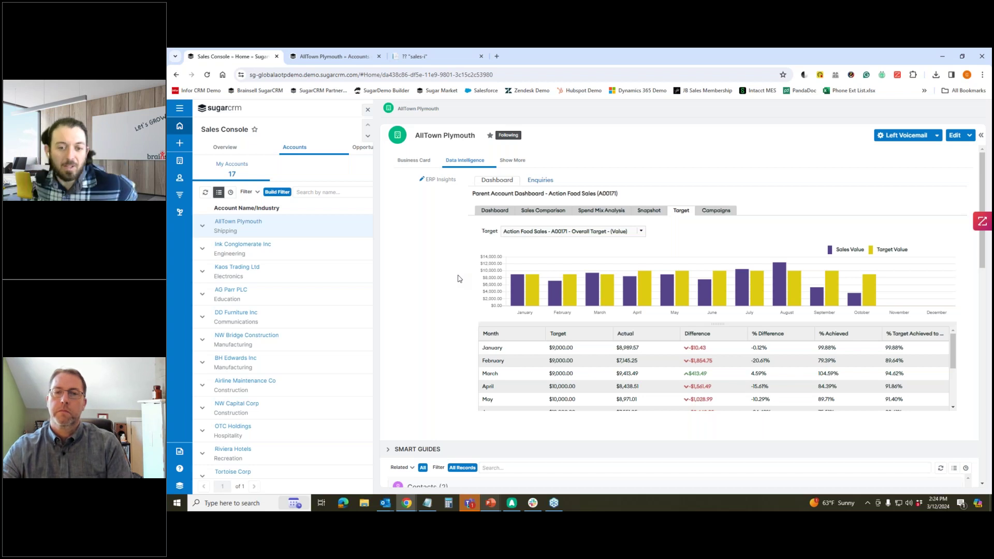
pyautogui.click(367, 112)
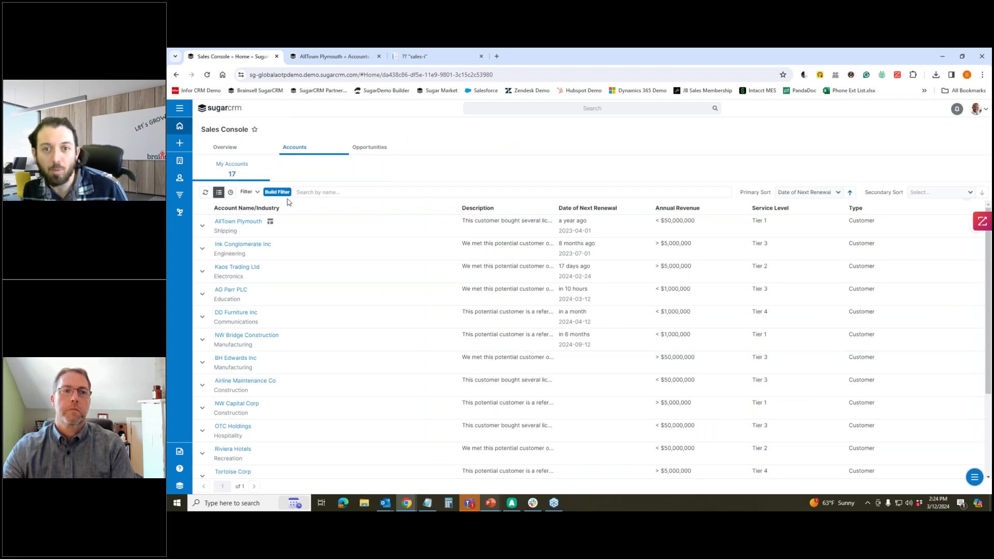
pyautogui.click(224, 147)
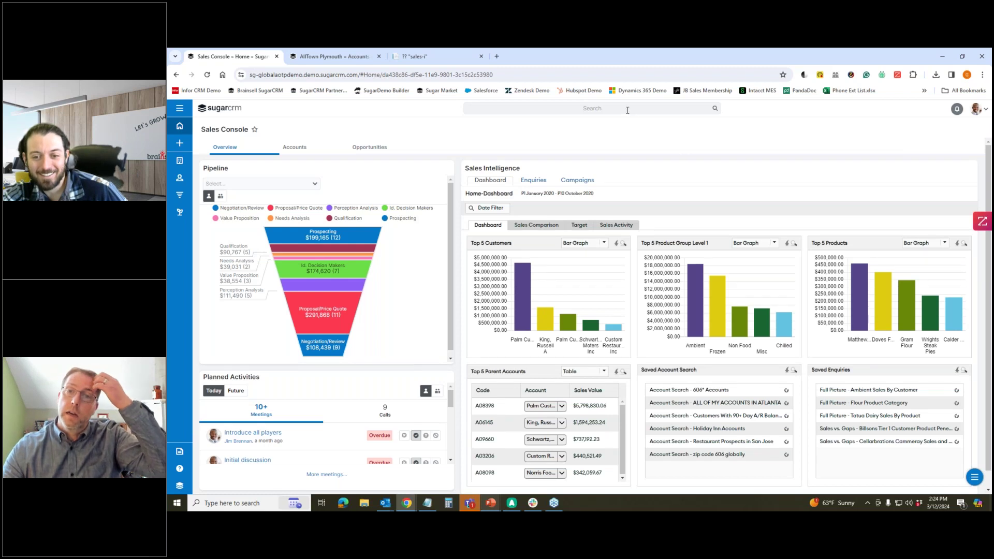
pyautogui.click(627, 109)
pyautogui.write('Alltime')
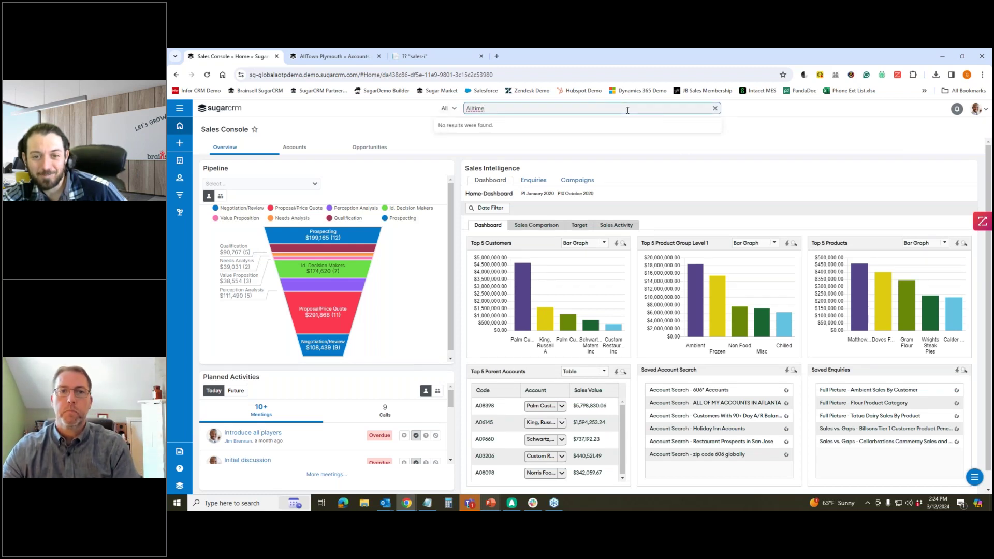
pyautogui.press('BackSpace')
pyautogui.press('BackSpace')
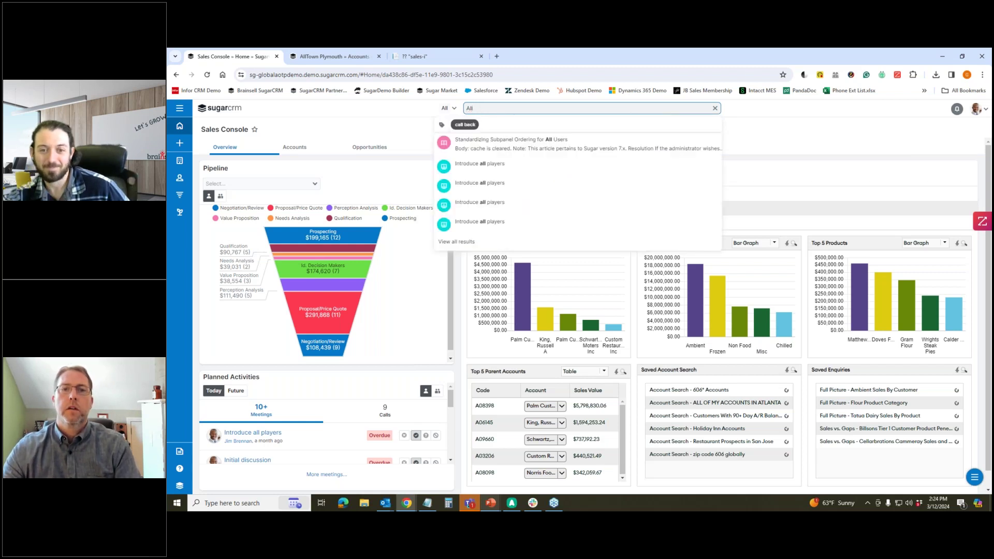
pyautogui.click(300, 148)
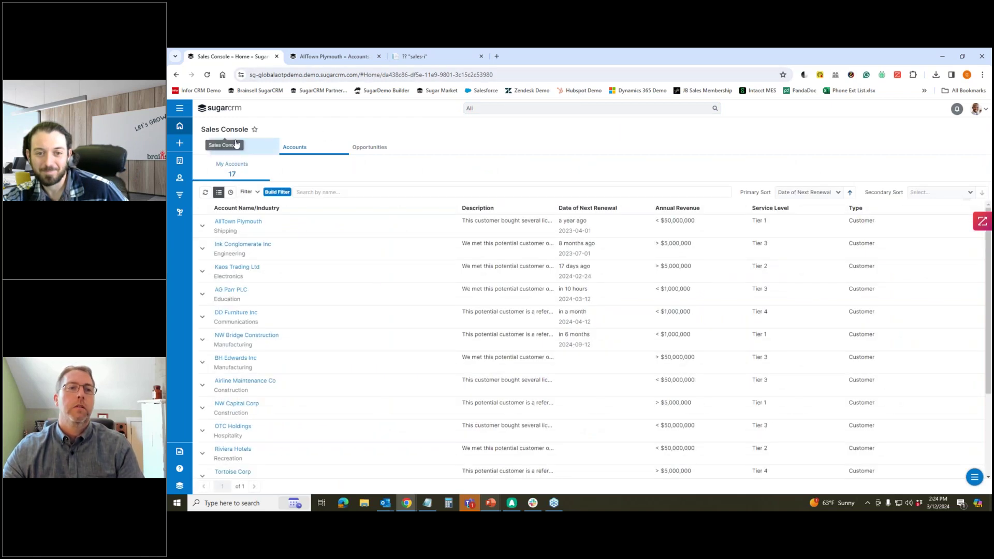
pyautogui.click(259, 140)
# Step: Search all records for "Alltown" and open the AllTown Plymouth account from the matches
pyautogui.click(484, 107)
pyautogui.write('All')
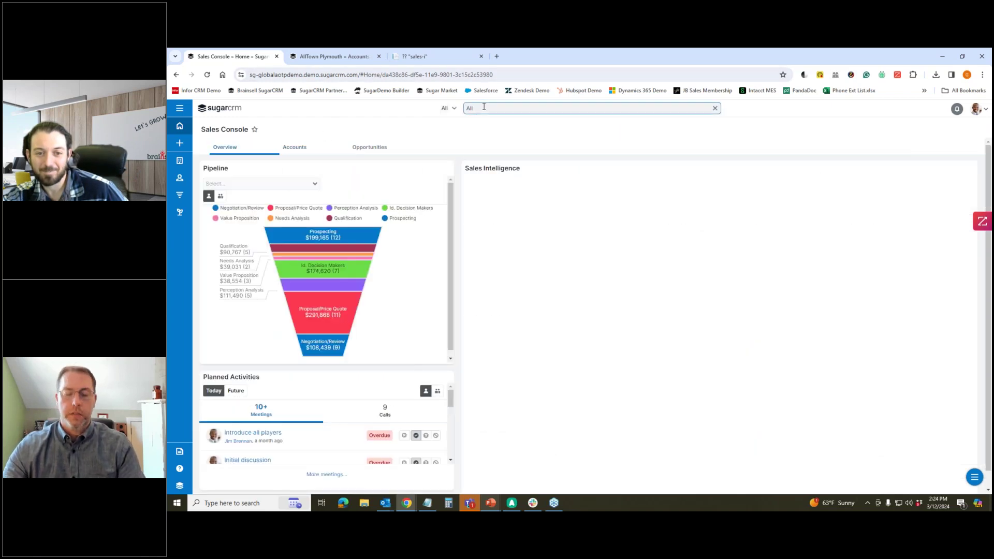
pyautogui.write('town')
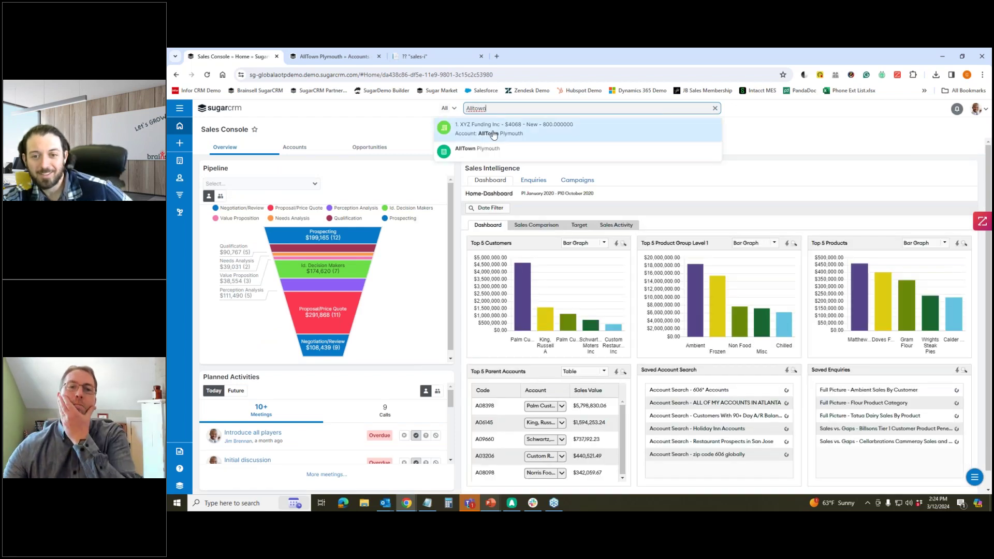
pyautogui.click(477, 154)
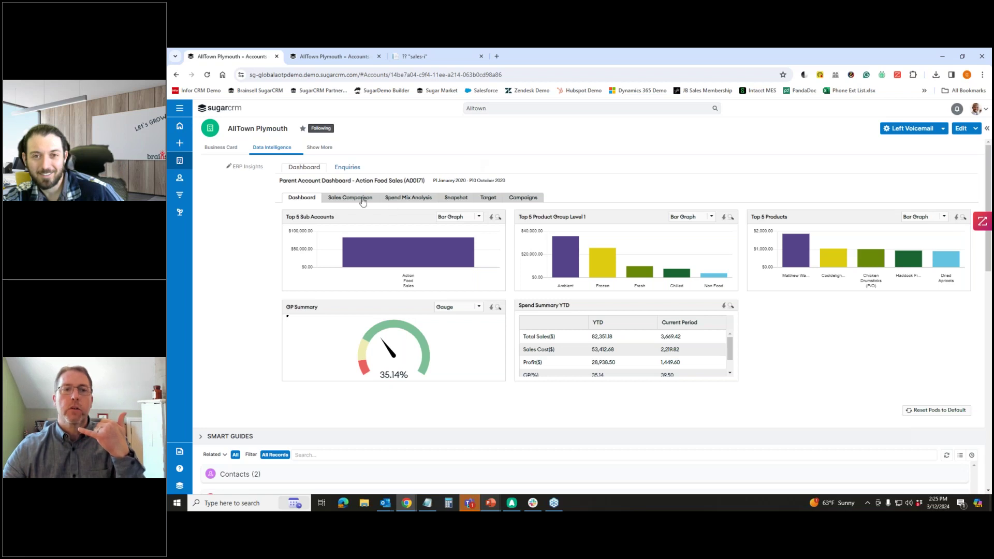
# Step: Review the Campaigns alerts and Sales Comparison in AllTown Plymouth's Data Intelligence view, and return to the Sales Console
pyautogui.click(455, 197)
pyautogui.click(516, 199)
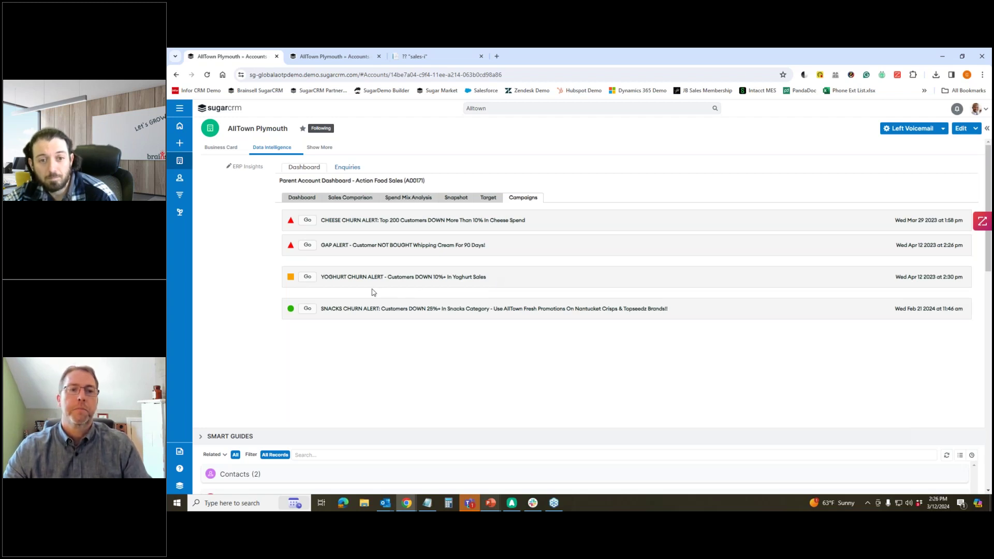
pyautogui.click(339, 201)
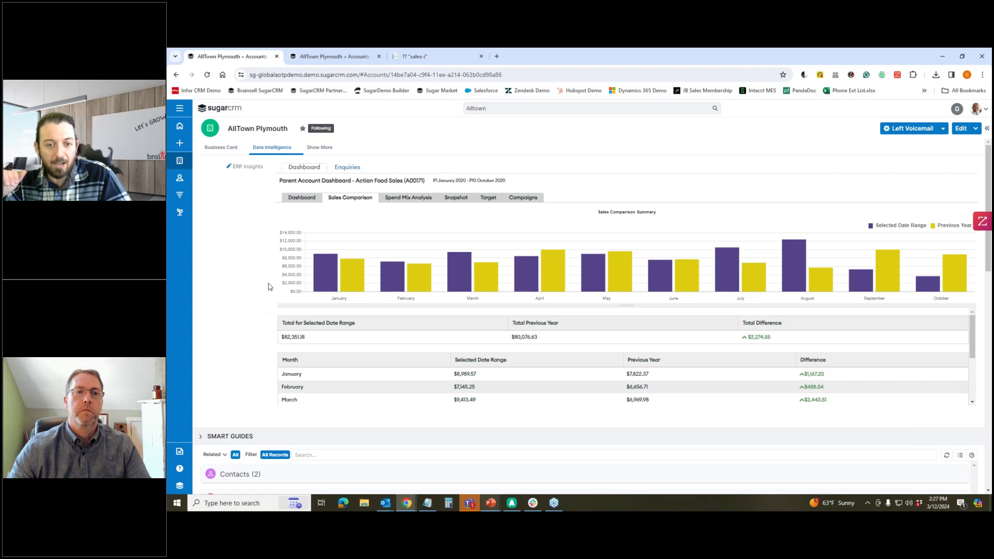
pyautogui.click(304, 200)
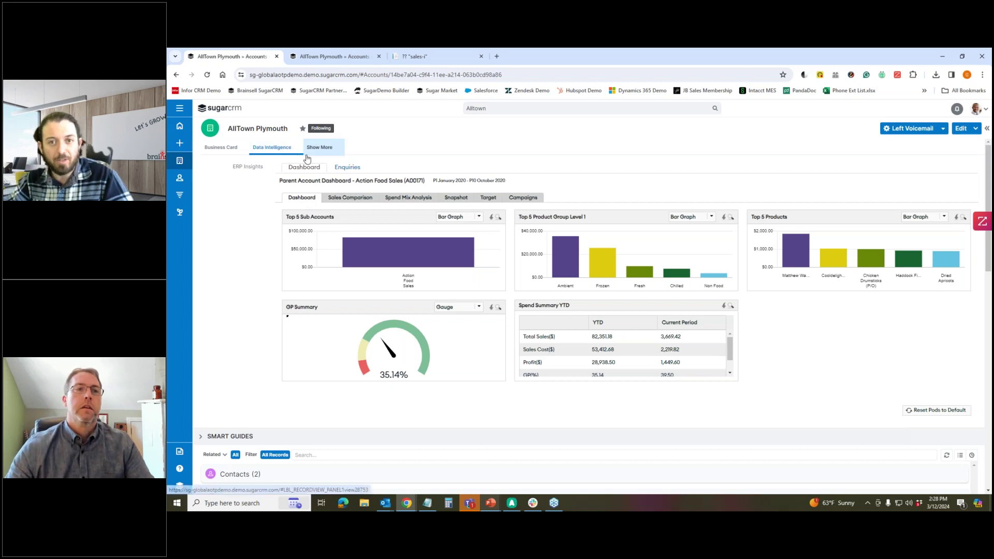
pyautogui.click(179, 128)
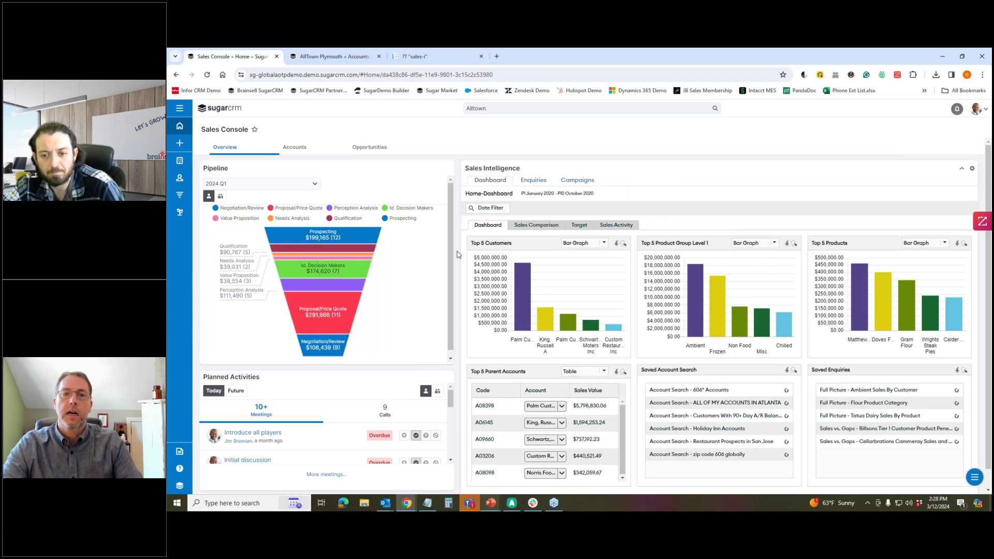
# Step: Look over the available account actions and the Business Card in the already open AllTown Plymouth record
pyautogui.click(295, 58)
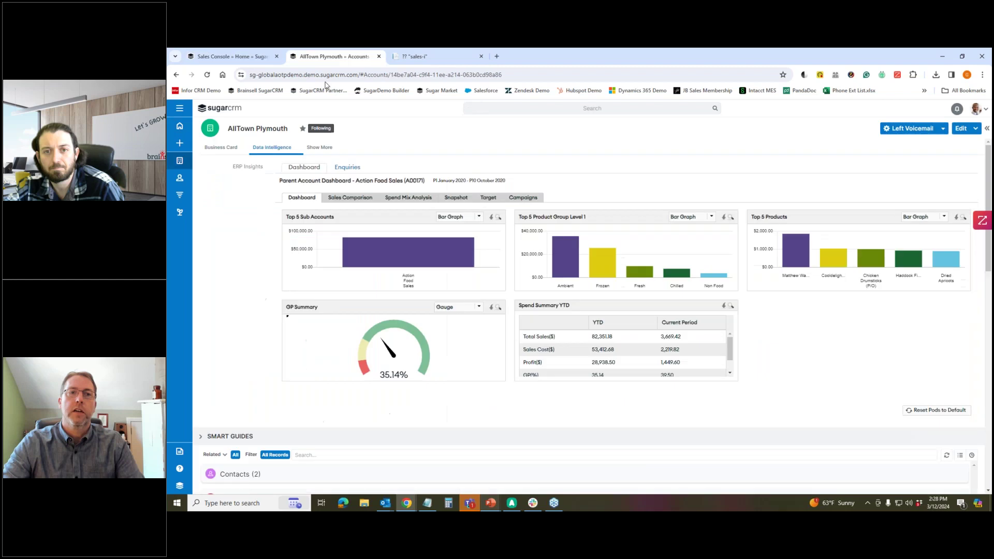
pyautogui.click(943, 129)
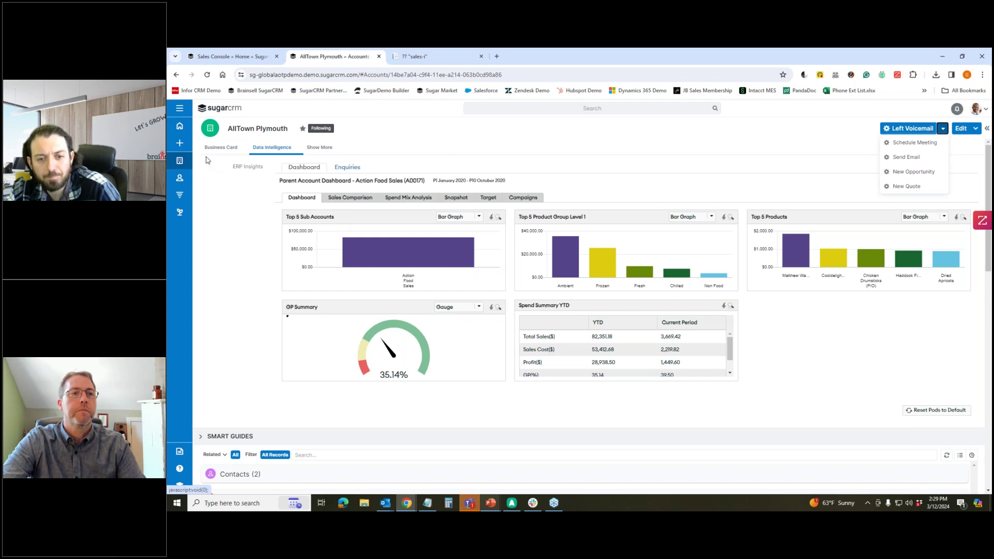
pyautogui.click(221, 147)
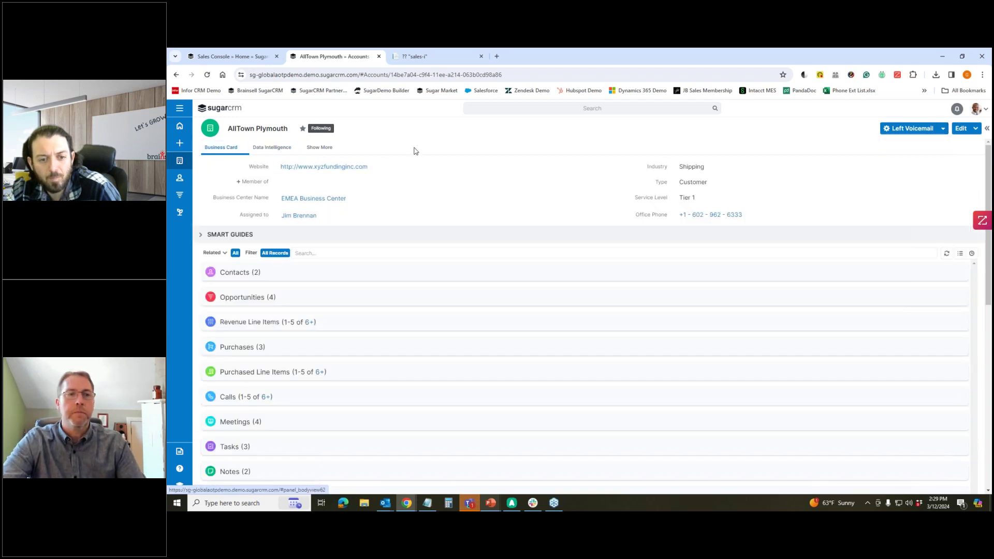
# Step: Run a Sales Intelligence enquiry drilled by Salesrep from the Sales Console and examine the variance per salesperson
pyautogui.hotkey('ctrl', 'pageup')
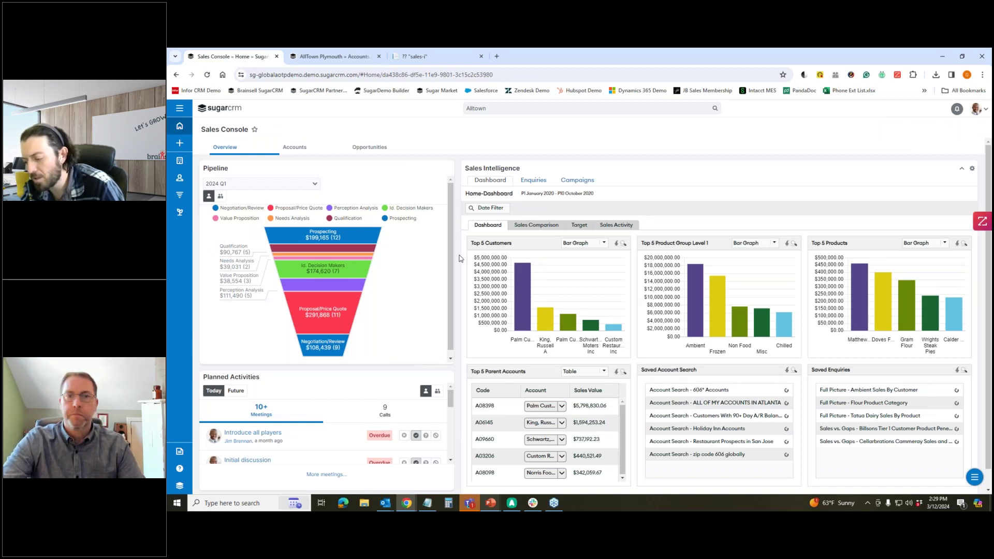
pyautogui.click(534, 182)
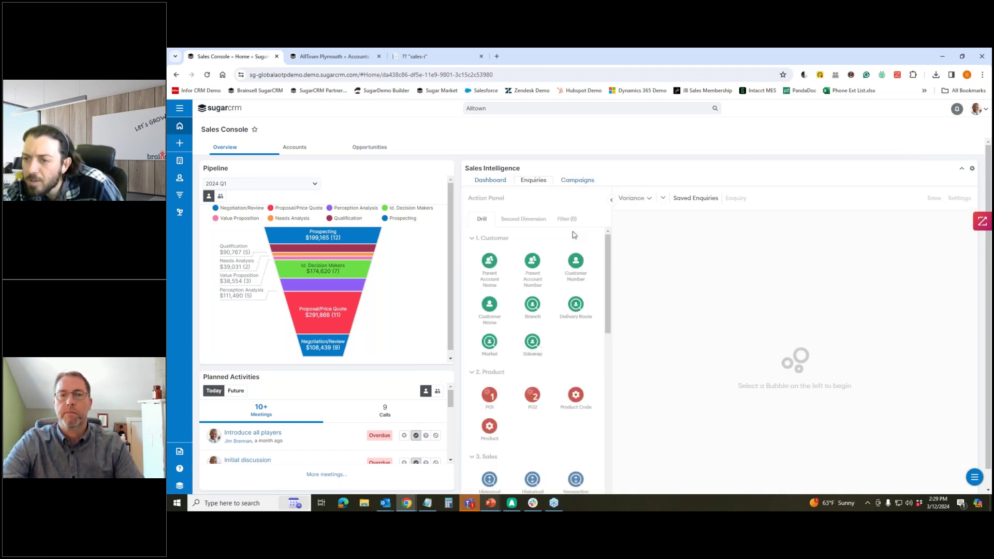
pyautogui.click(534, 344)
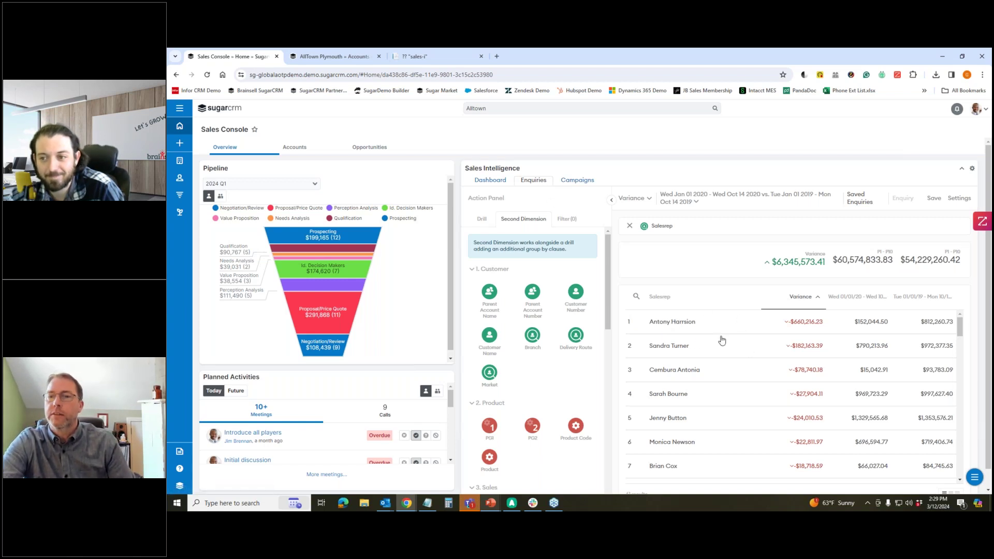
pyautogui.scroll(-1, 723, 340)
pyautogui.scroll(-1, 743, 422)
pyautogui.scroll(-1, 743, 422)
pyautogui.scroll(3, 744, 422)
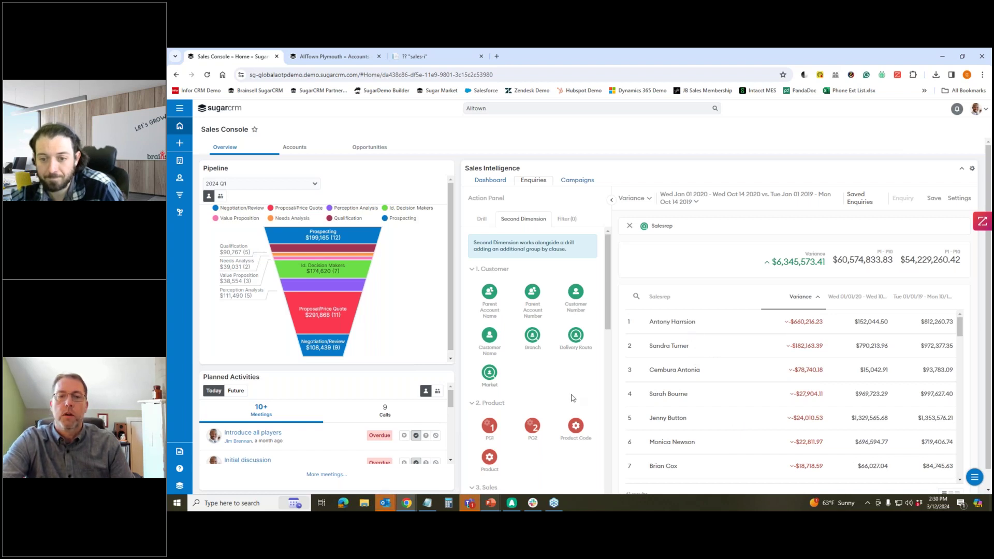
# Step: Add PG1 as the second dimension of the Salesrep enquiry and look through the remaining drill categories
pyautogui.click(488, 425)
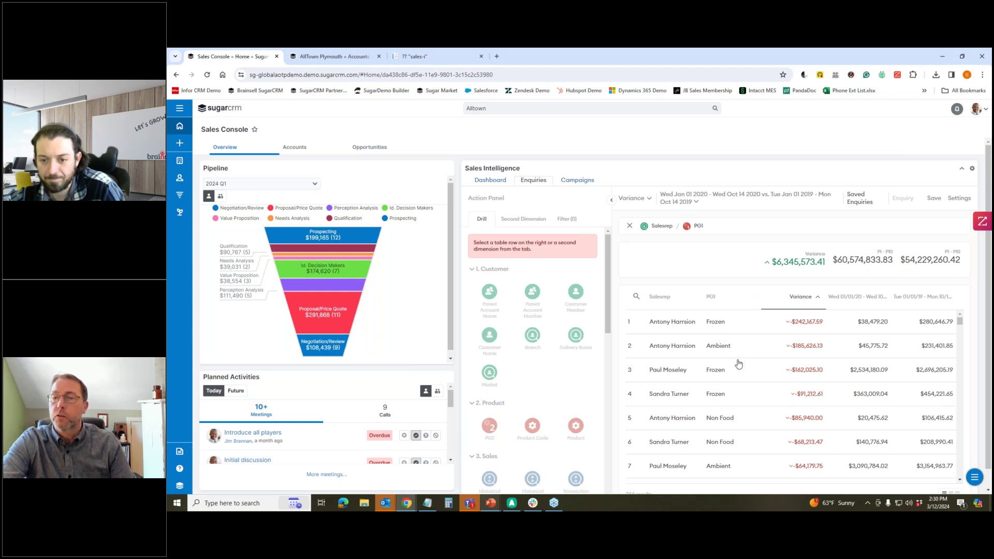
pyautogui.scroll(-5, 545, 439)
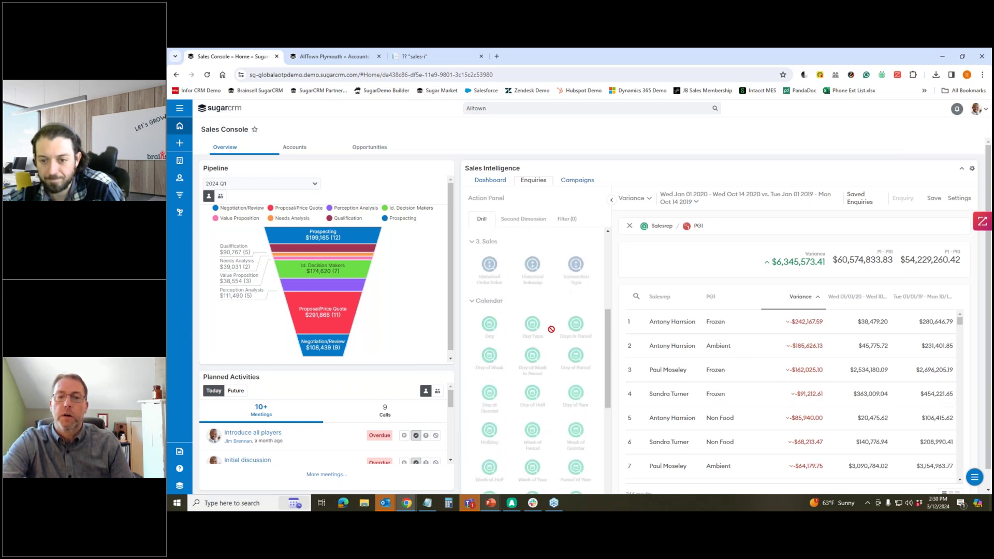
pyautogui.click(547, 446)
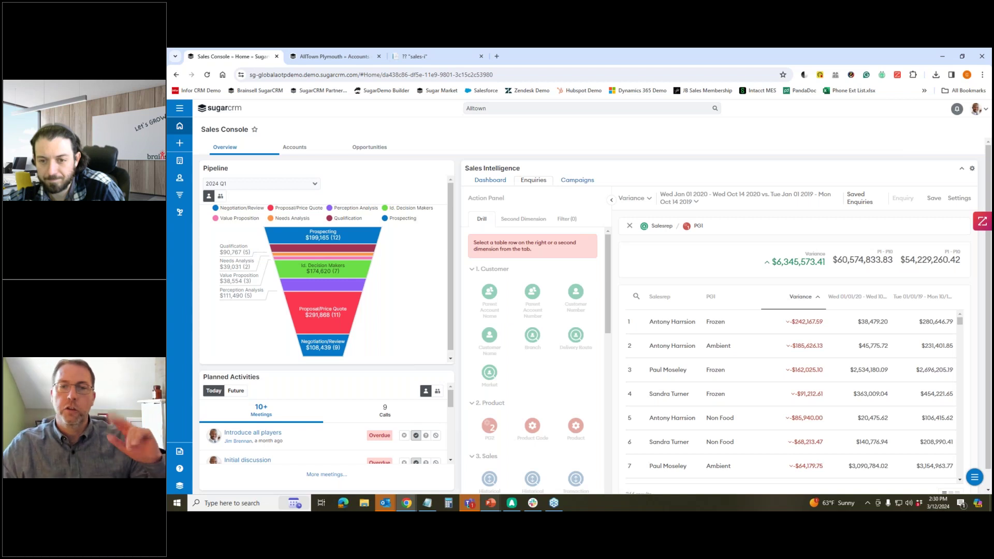
# Step: Review the console's Sales Intelligence Dashboard, Enquiries and Campaigns views, and return to its Dashboard
pyautogui.click(490, 180)
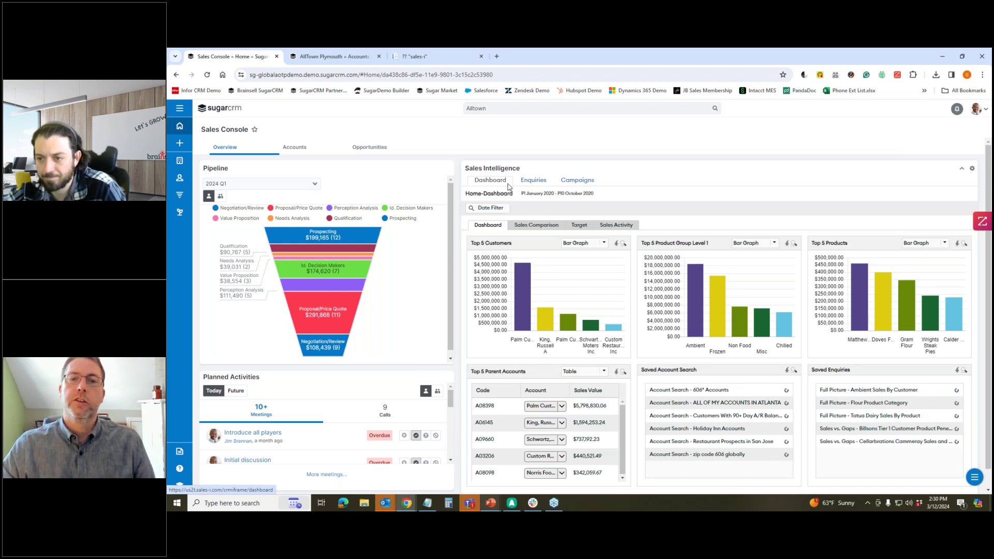
pyautogui.click(527, 182)
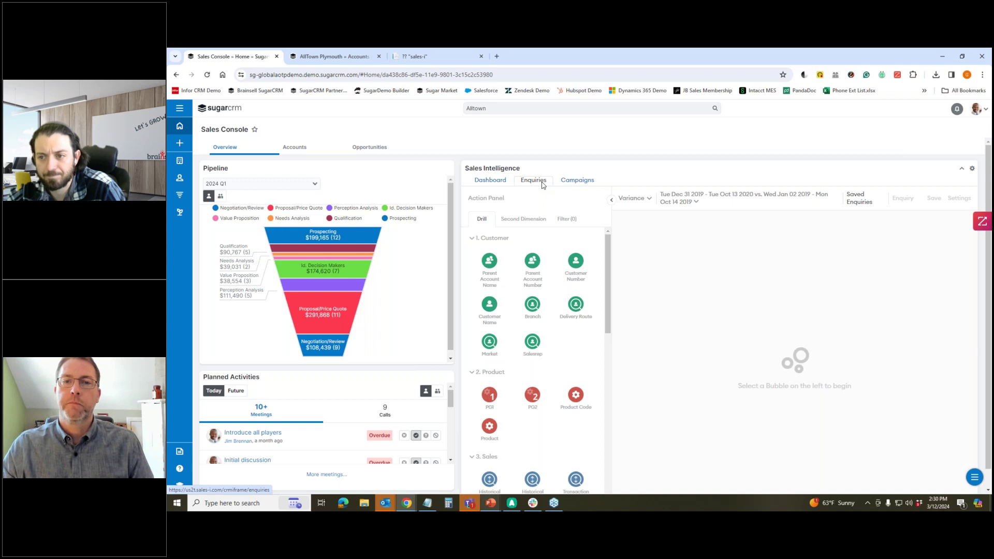
pyautogui.click(577, 180)
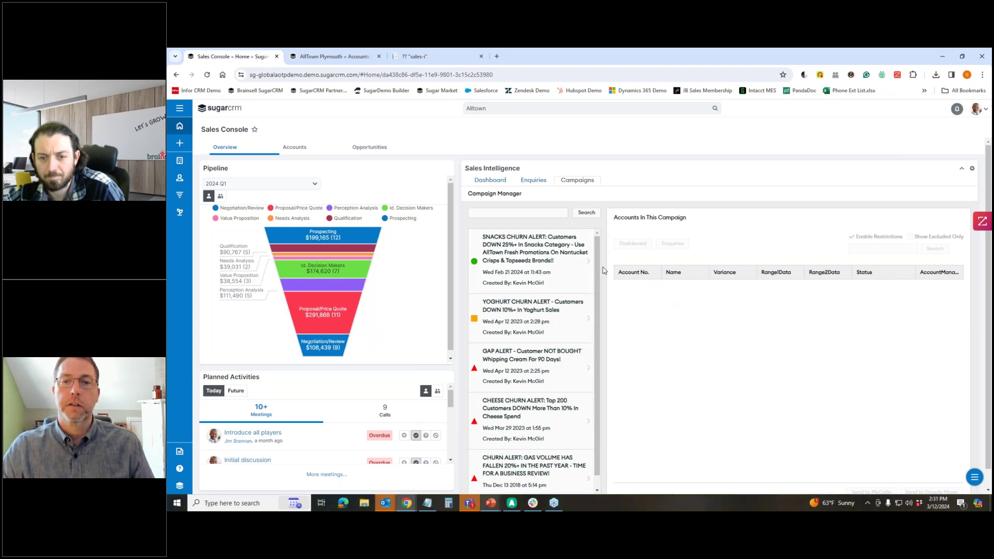
pyautogui.click(534, 182)
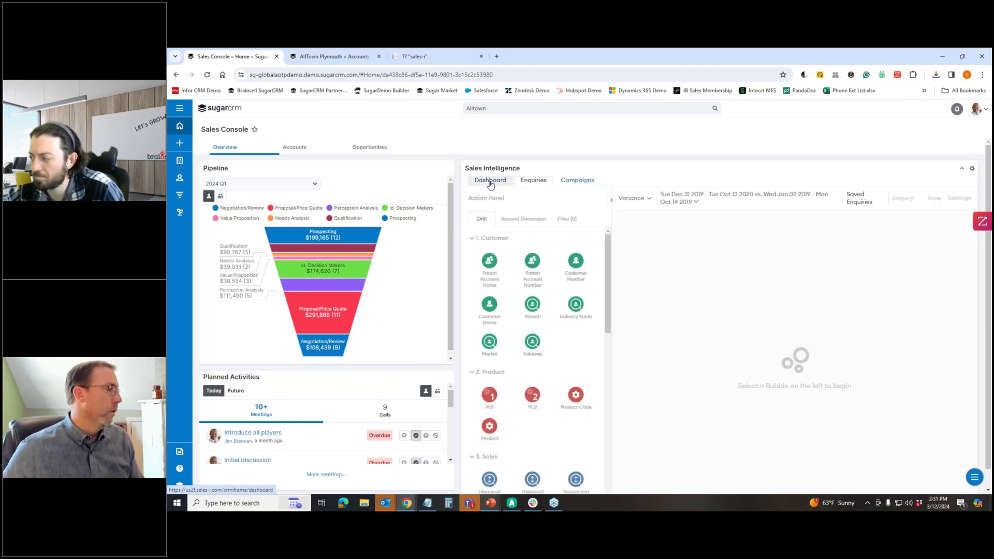
pyautogui.click(489, 183)
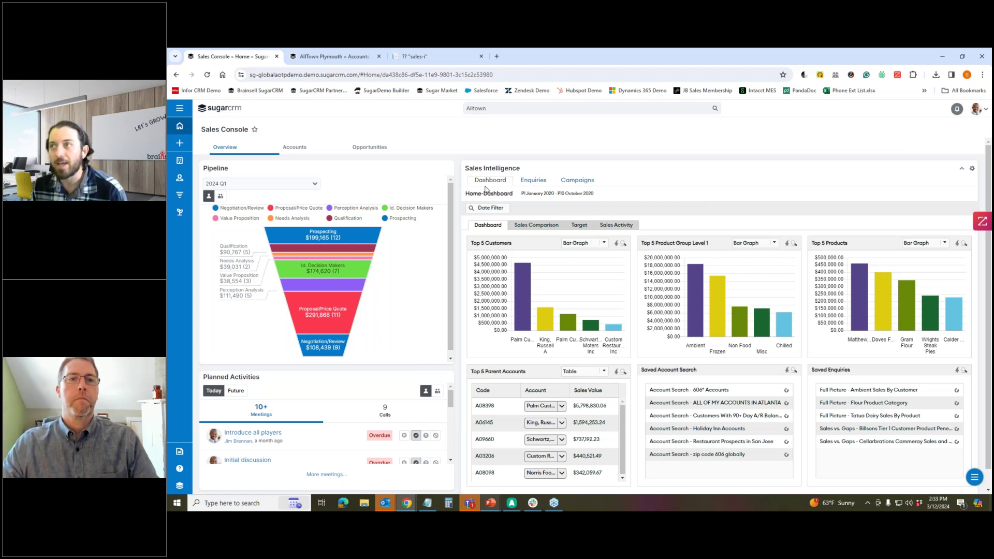
# Step: Review Spend Mix Analysis and Sales Comparison in the AllTown Plymouth record's Data Intelligence view, and return to its Dashboard
pyautogui.click(337, 57)
pyautogui.click(272, 147)
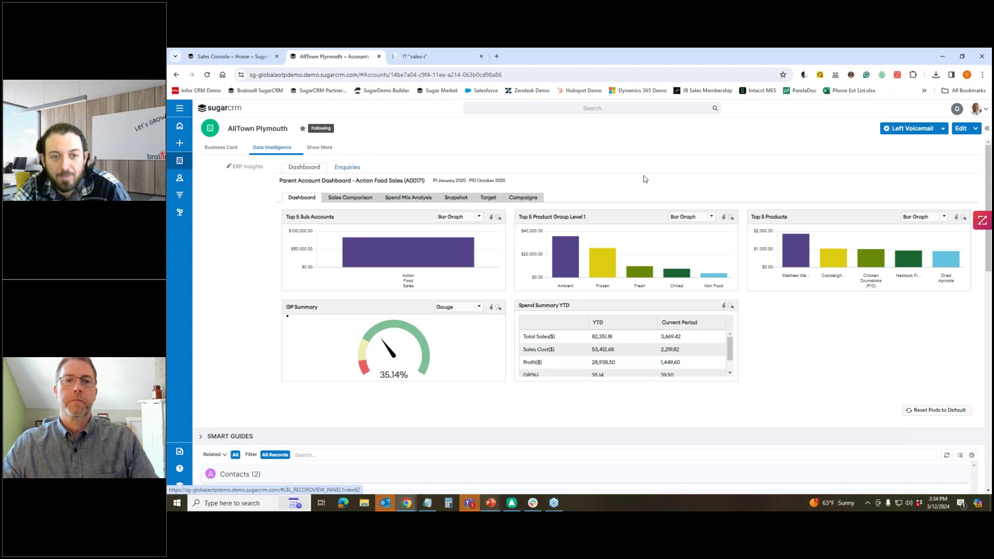
pyautogui.click(406, 202)
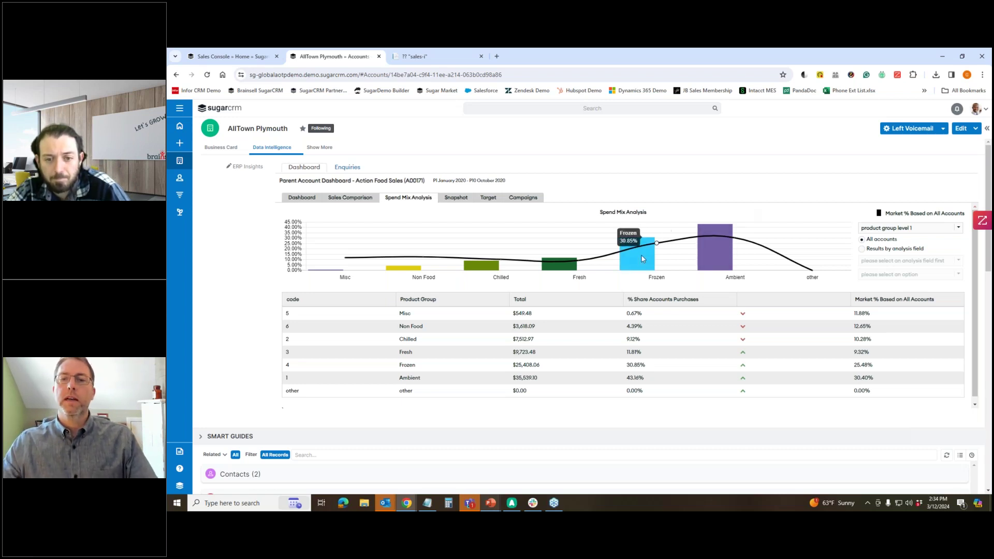
pyautogui.moveTo(490, 273)
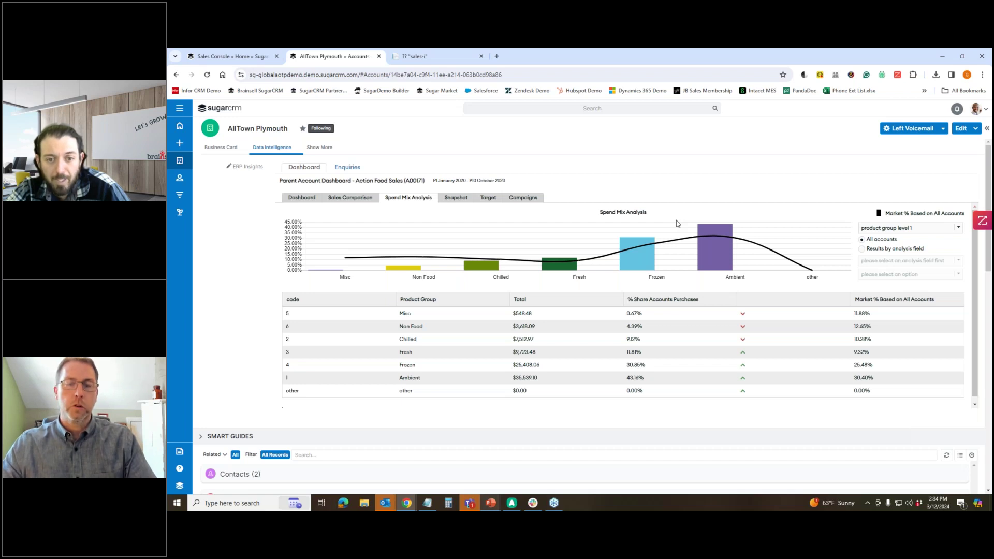
pyautogui.click(345, 202)
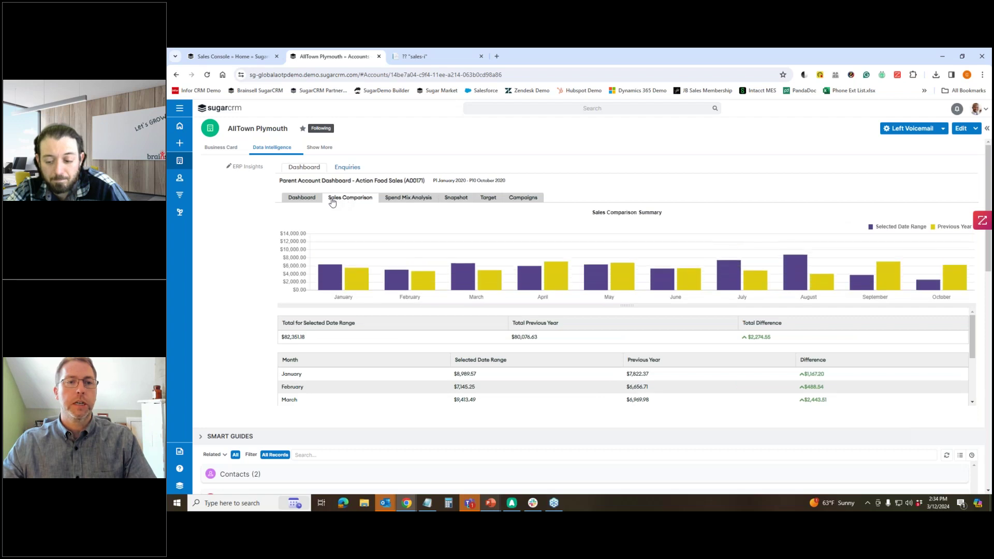
pyautogui.click(302, 199)
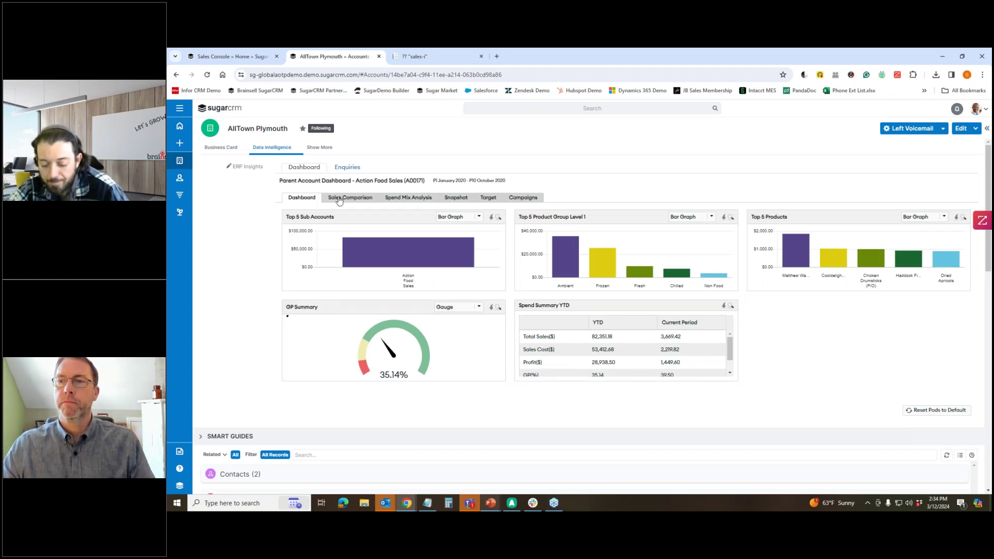
# Step: Show AllTown Plymouth's Top 5 Products as a pie chart, change it to a table, and return to the Sales Console
pyautogui.click(945, 218)
pyautogui.click(919, 234)
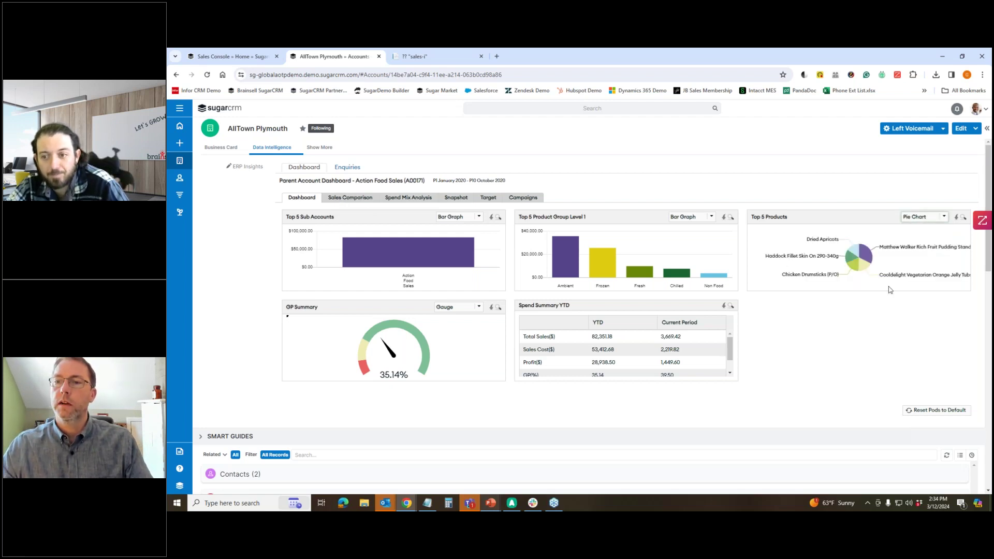
pyautogui.click(924, 218)
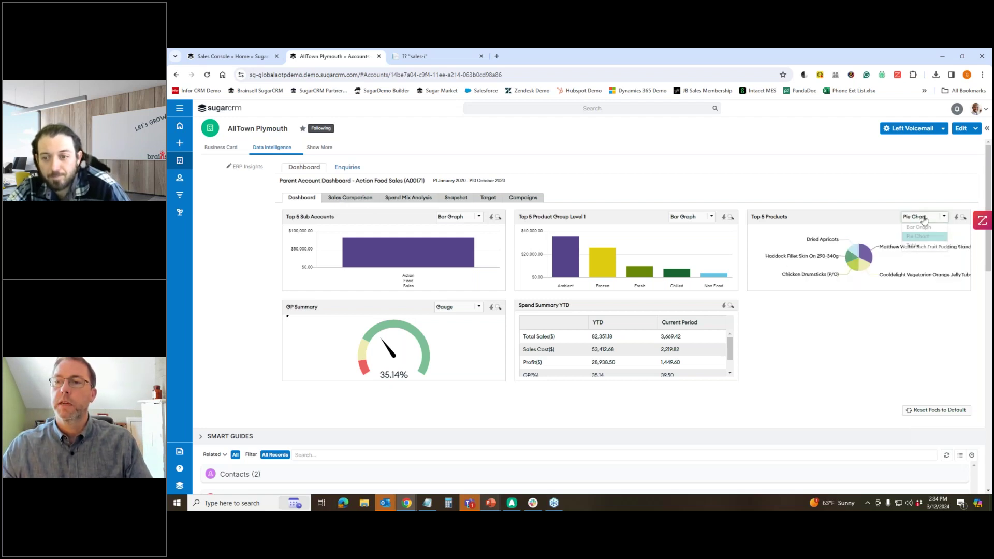
pyautogui.click(914, 245)
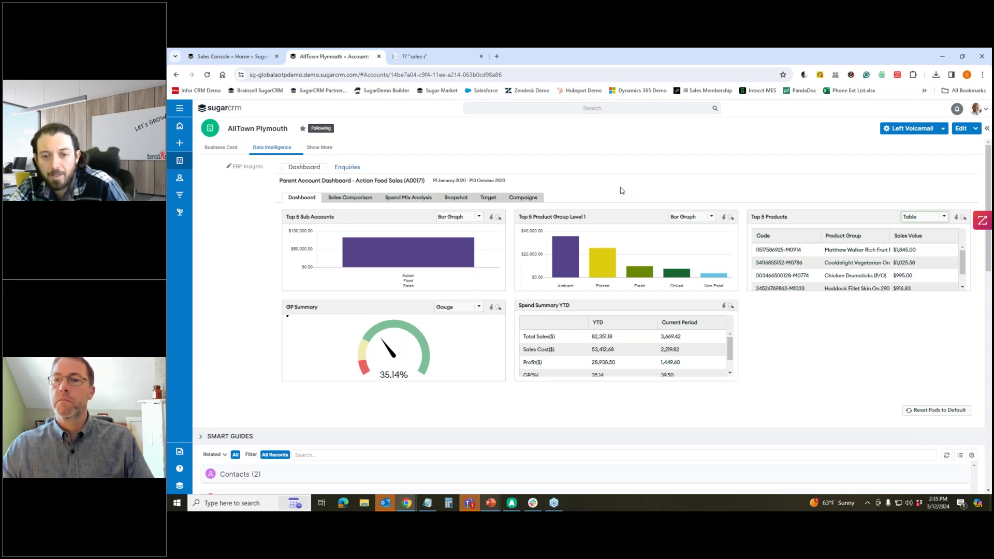
pyautogui.click(228, 57)
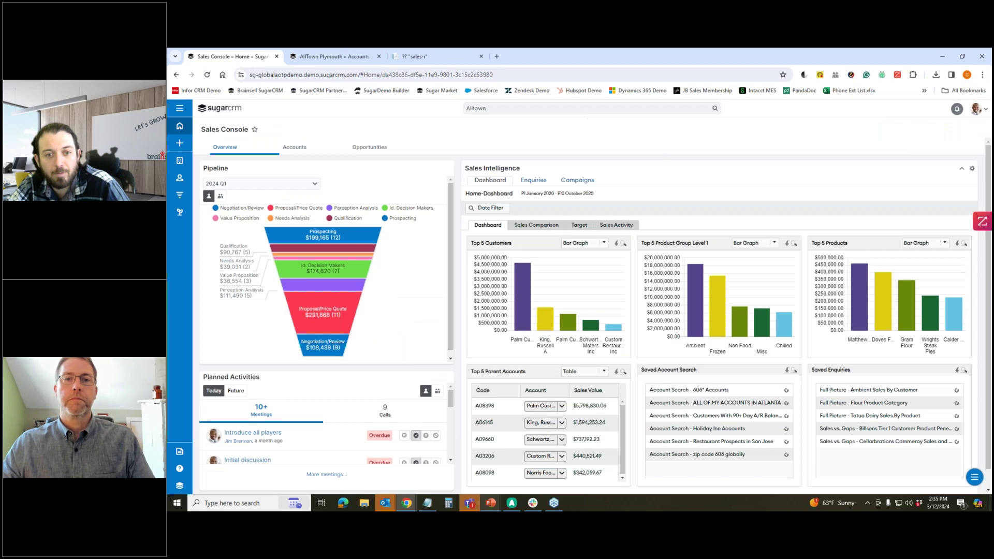